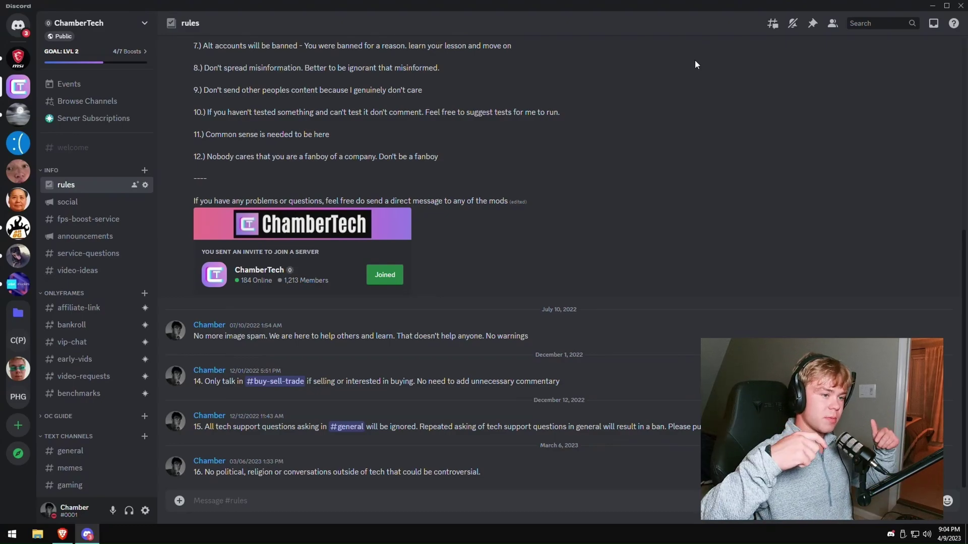
Open the #chamber-os channel in the Discord sidebar, then switch to the browser's server page
{"action": "scroll", "coordinate": [75, 312], "scroll_direction": "down", "scroll_amount": 8}
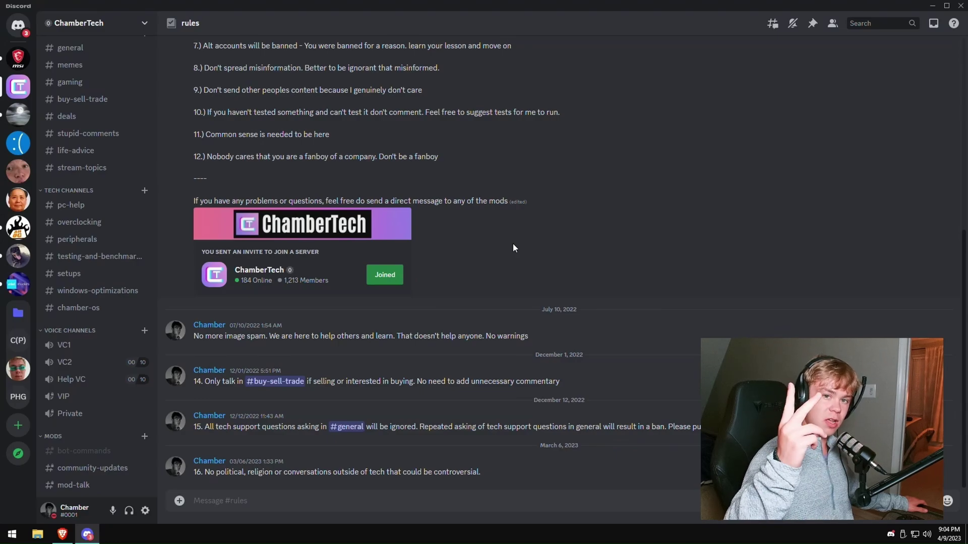
{"action": "left_click", "coordinate": [79, 307]}
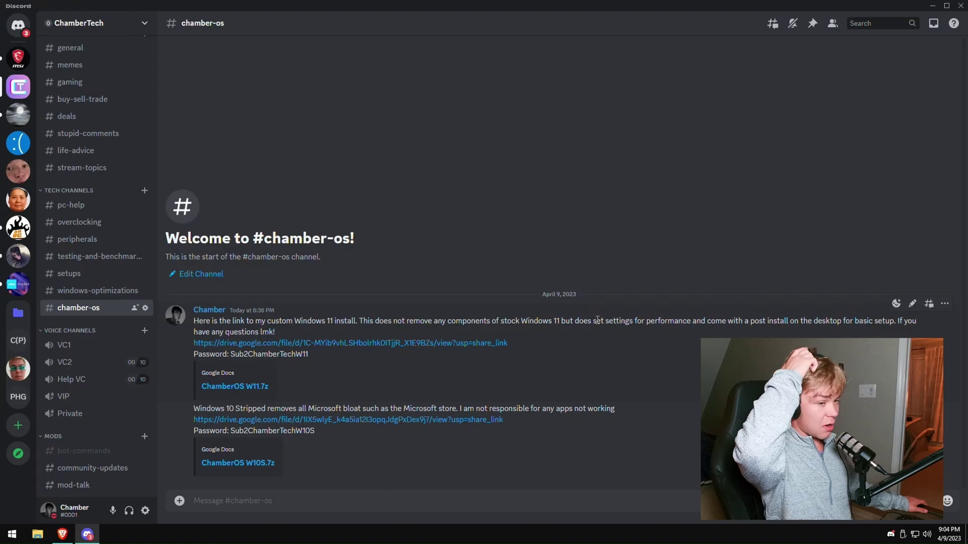
{"action": "scroll", "coordinate": [151, 331], "scroll_direction": "up", "scroll_amount": 7}
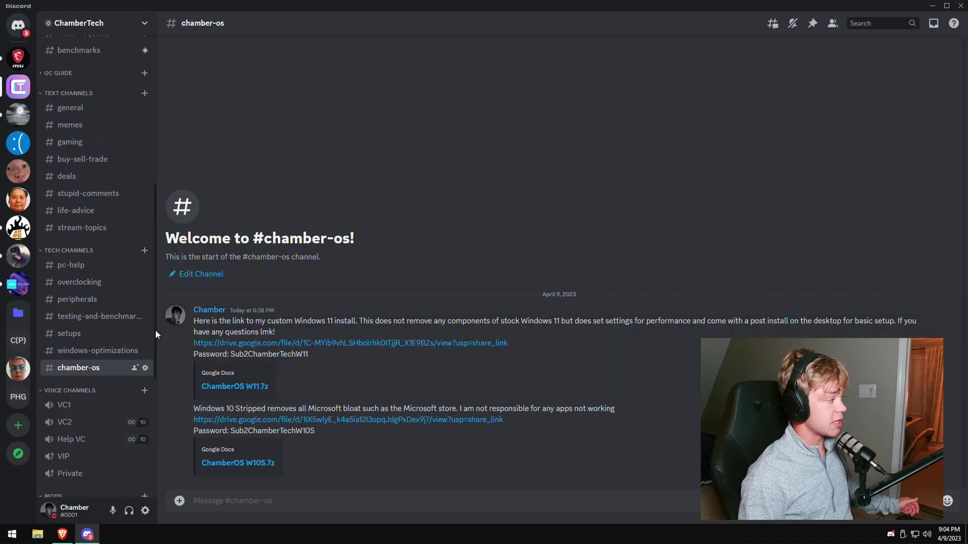
{"action": "key", "text": "alt+Tab"}
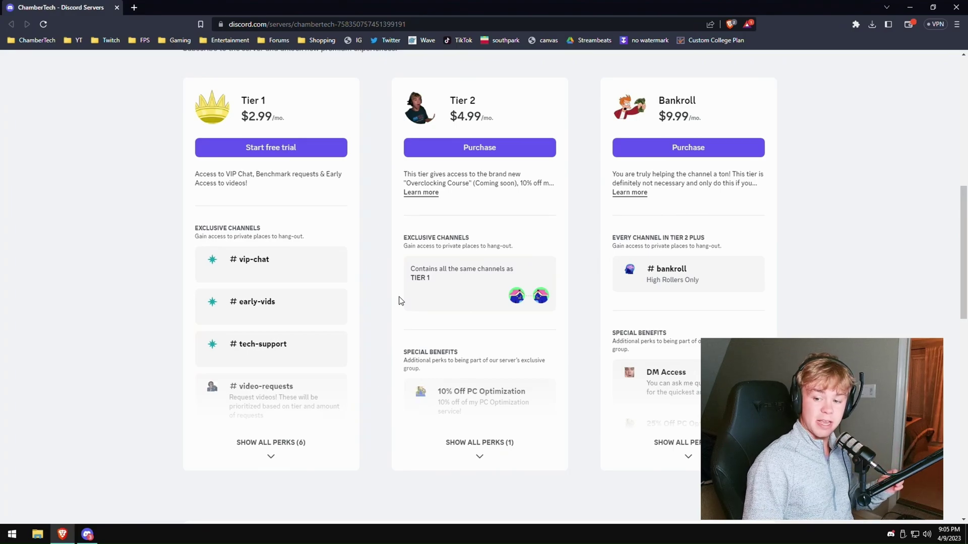
Expand all perks for the Tier 1, Tier 2 and Bankroll subscription tiers
{"action": "scroll", "coordinate": [398, 301], "scroll_direction": "up", "scroll_amount": 7}
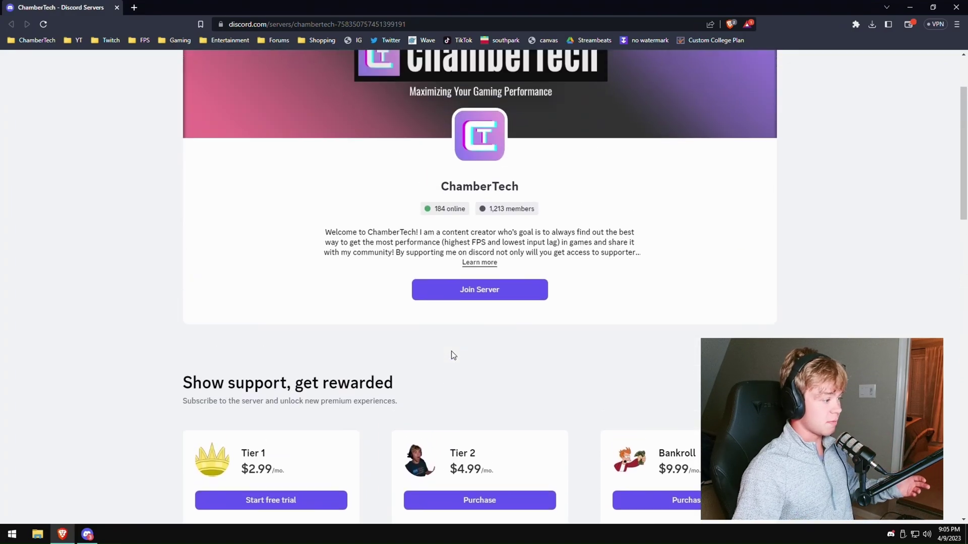
{"action": "scroll", "coordinate": [452, 351], "scroll_direction": "down", "scroll_amount": 6}
{"action": "scroll", "coordinate": [432, 292], "scroll_direction": "down", "scroll_amount": 1}
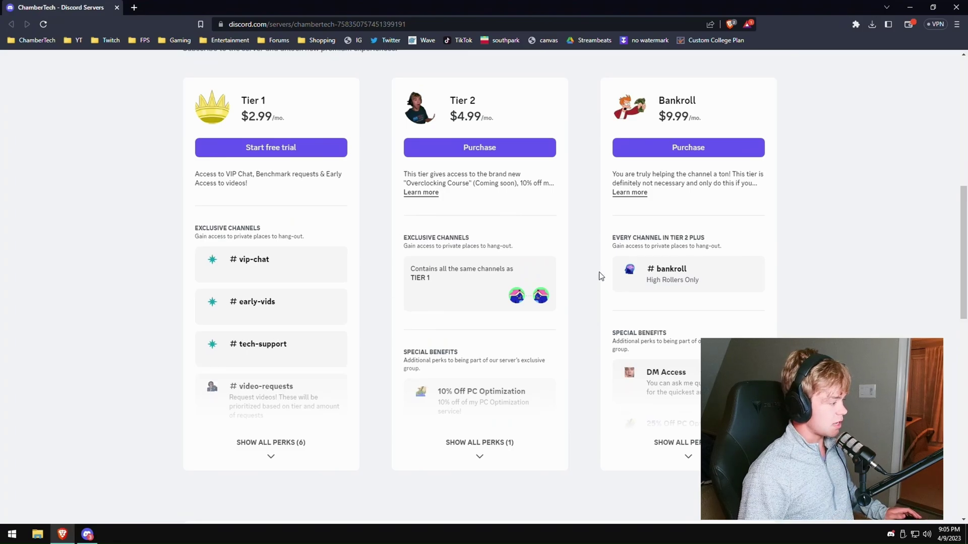
{"action": "left_click", "coordinate": [280, 446]}
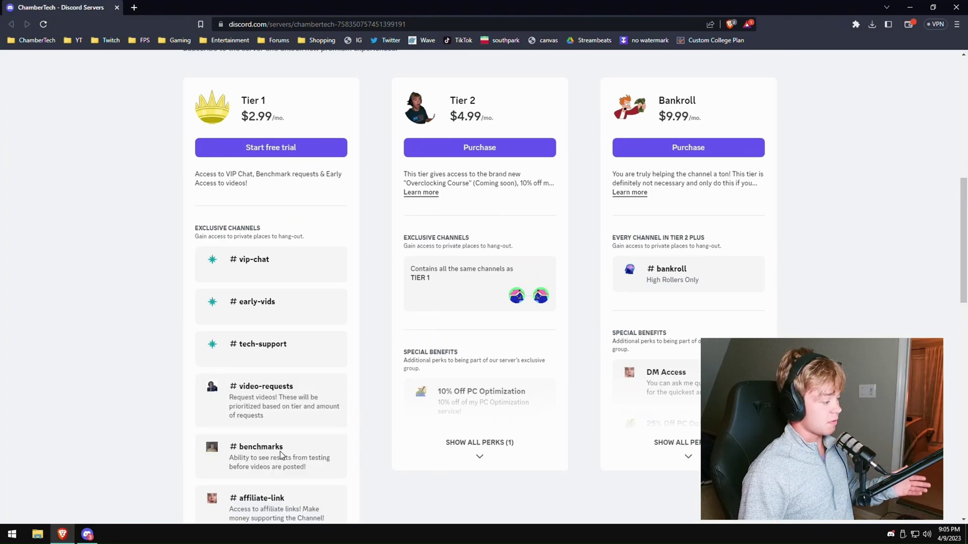
{"action": "scroll", "coordinate": [404, 438], "scroll_direction": "down", "scroll_amount": 2}
{"action": "left_click", "coordinate": [480, 343]}
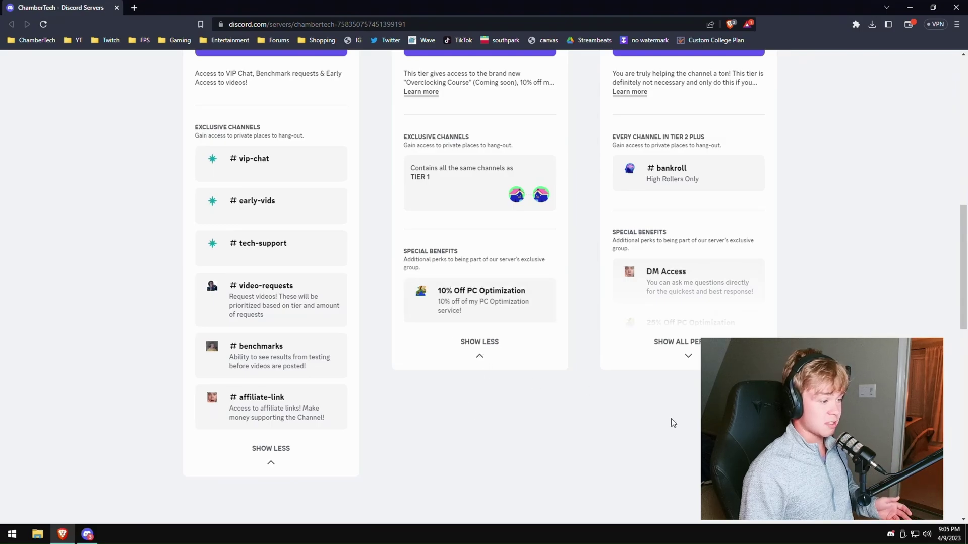
{"action": "scroll", "coordinate": [662, 419], "scroll_direction": "up", "scroll_amount": 1}
{"action": "left_click", "coordinate": [678, 366]}
{"action": "scroll", "coordinate": [690, 465], "scroll_direction": "up", "scroll_amount": 3}
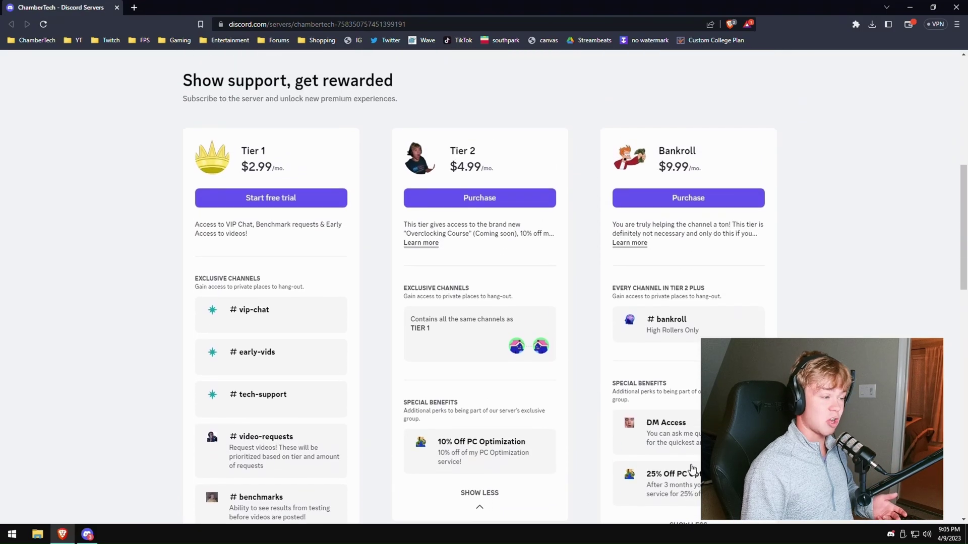
{"action": "scroll", "coordinate": [691, 469], "scroll_direction": "down", "scroll_amount": 1}
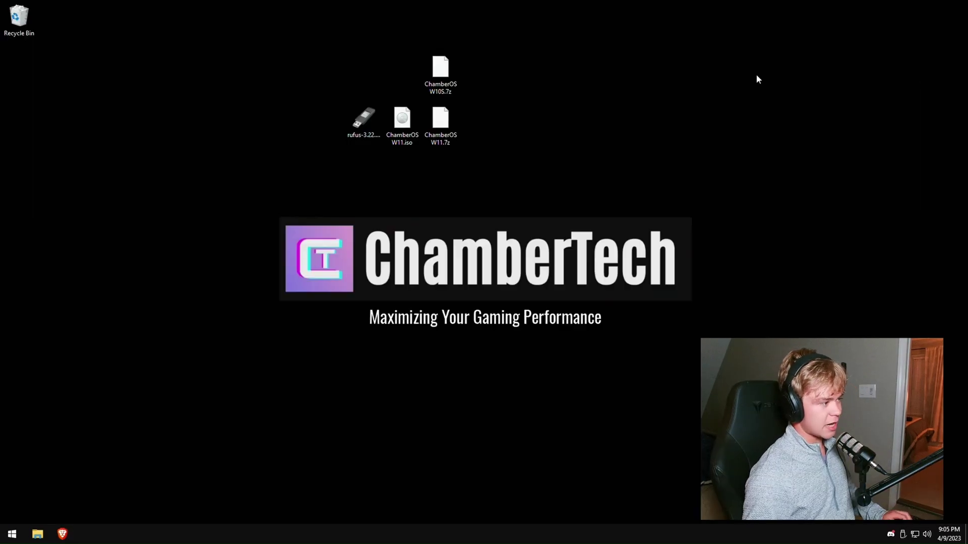
Move the four rufus and ChamberOS desktop files together toward the desktop centre
{"action": "left_click_drag", "start_coordinate": [630, 211], "coordinate": [244, 4]}
{"action": "left_click_drag", "start_coordinate": [346, 123], "coordinate": [423, 172]}
{"action": "left_click", "coordinate": [398, 119]}
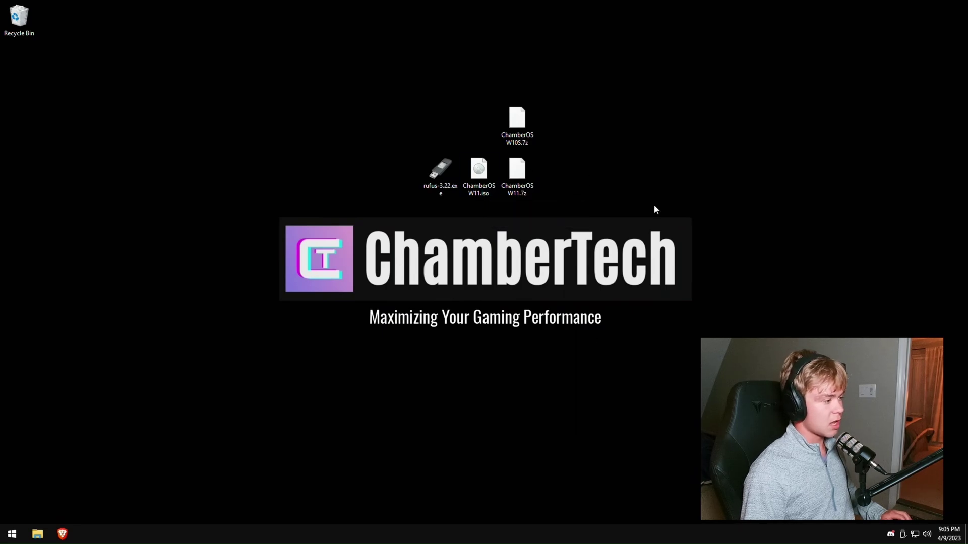
Extract the password-protected ChamberOS W11.7z into a ChamberOS W11 folder with 7-Zip, entering the archive password
{"action": "right_click", "coordinate": [517, 172]}
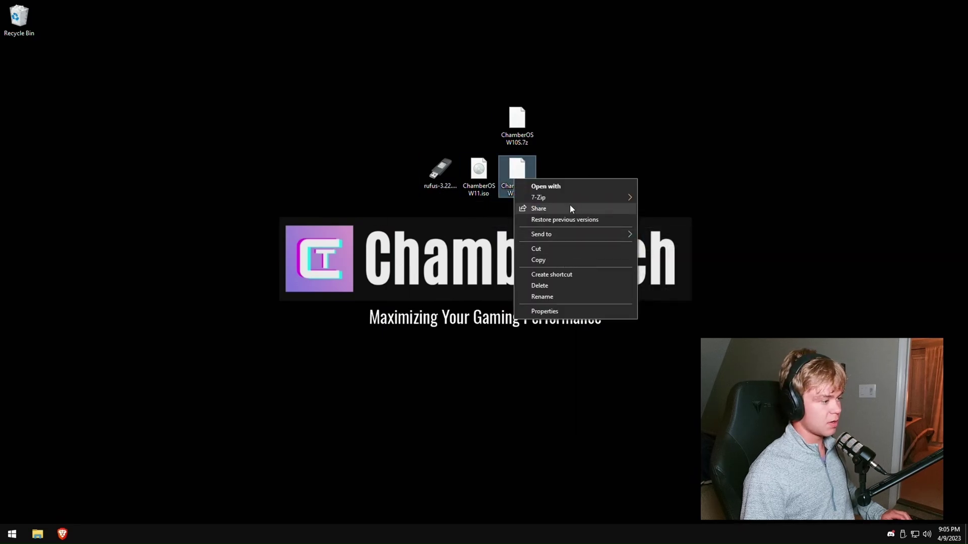
{"action": "left_click", "coordinate": [591, 151]}
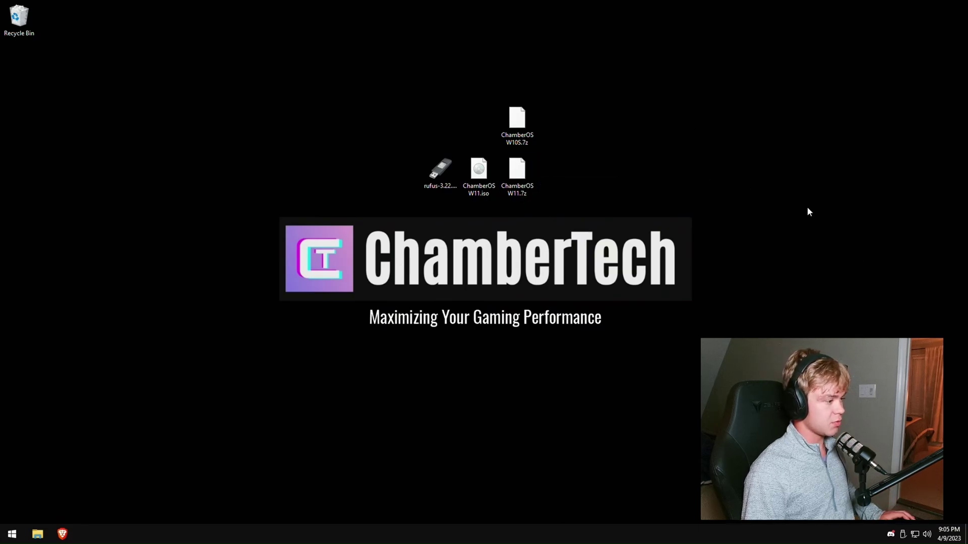
{"action": "right_click", "coordinate": [517, 174]}
{"action": "mouse_move", "coordinate": [594, 202]}
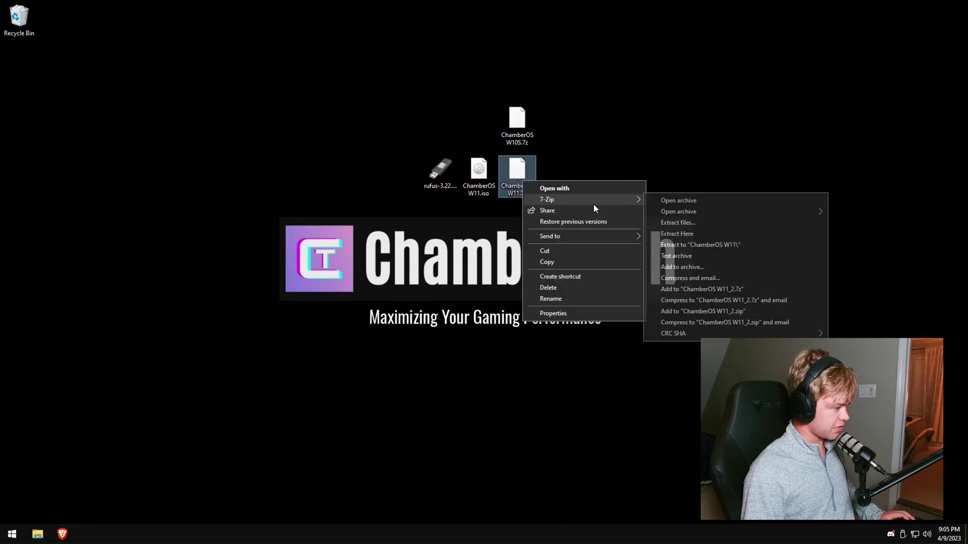
{"action": "left_click", "coordinate": [685, 245]}
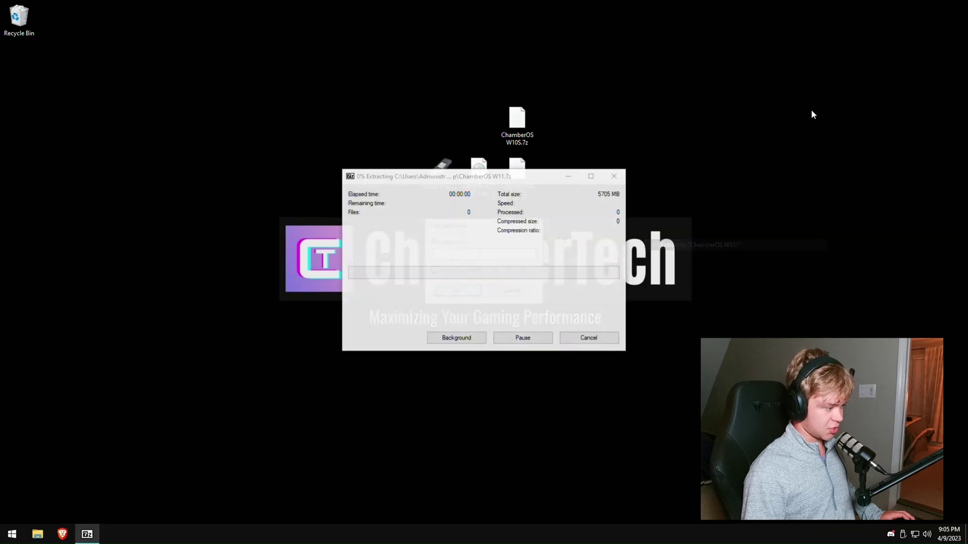
{"action": "type", "text": "***"}
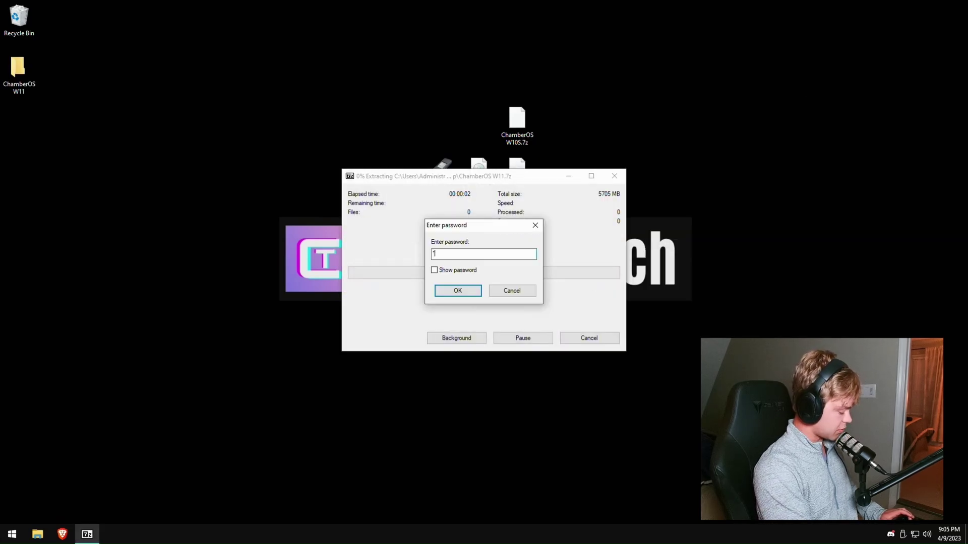
{"action": "type", "text": "*"}
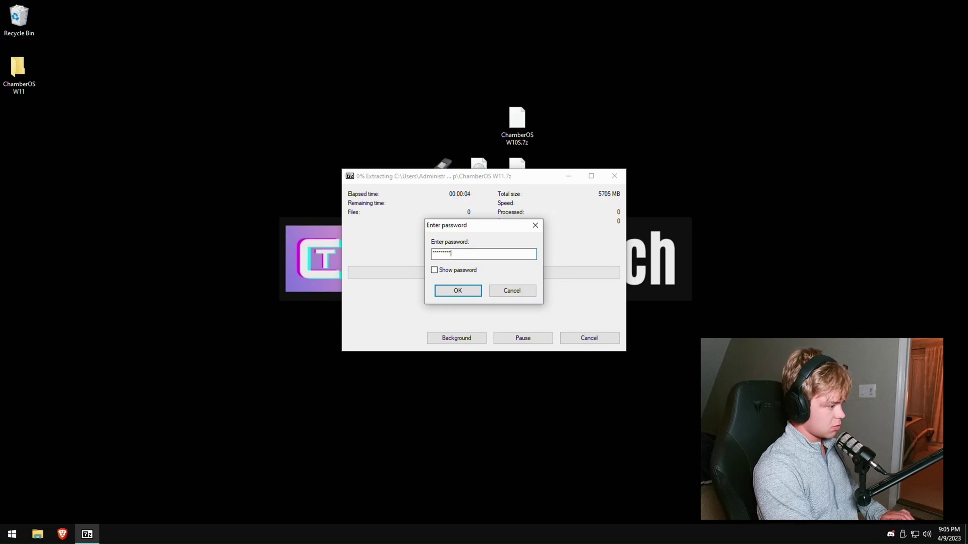
{"action": "type", "text": "***********"}
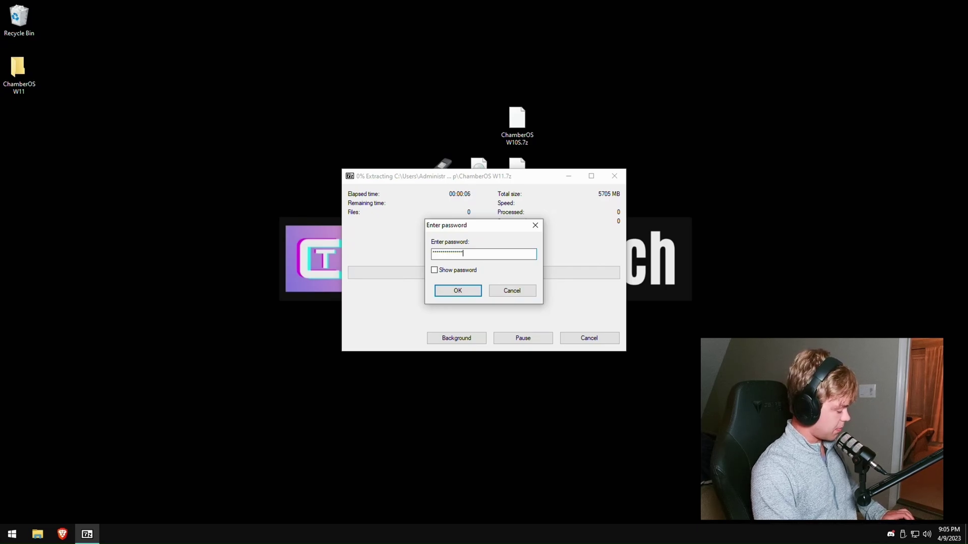
{"action": "key", "text": "Return"}
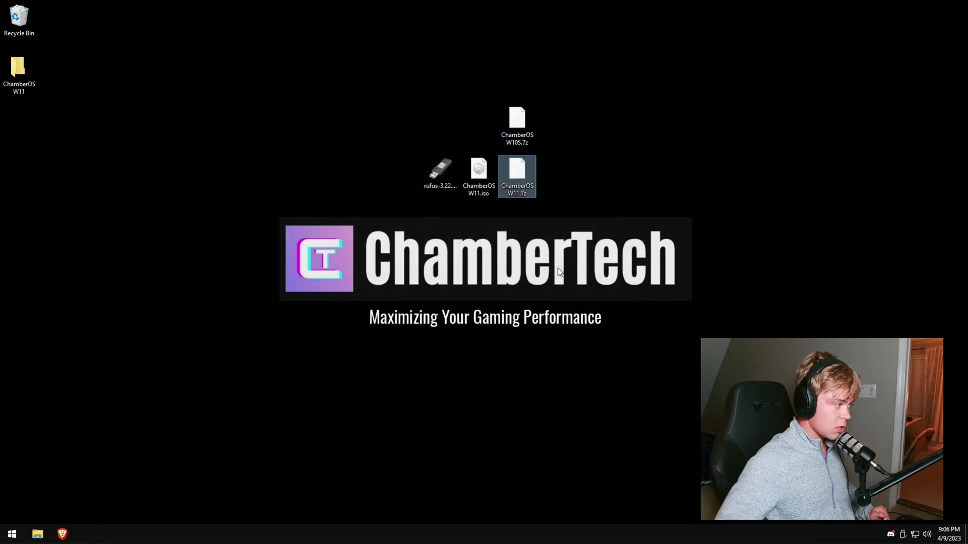
Place the ChamberOS W11 folder beside the other files and confirm it holds ChamberOS W11.iso
{"action": "left_click", "coordinate": [5, 64]}
{"action": "left_click_drag", "start_coordinate": [5, 64], "coordinate": [399, 122]}
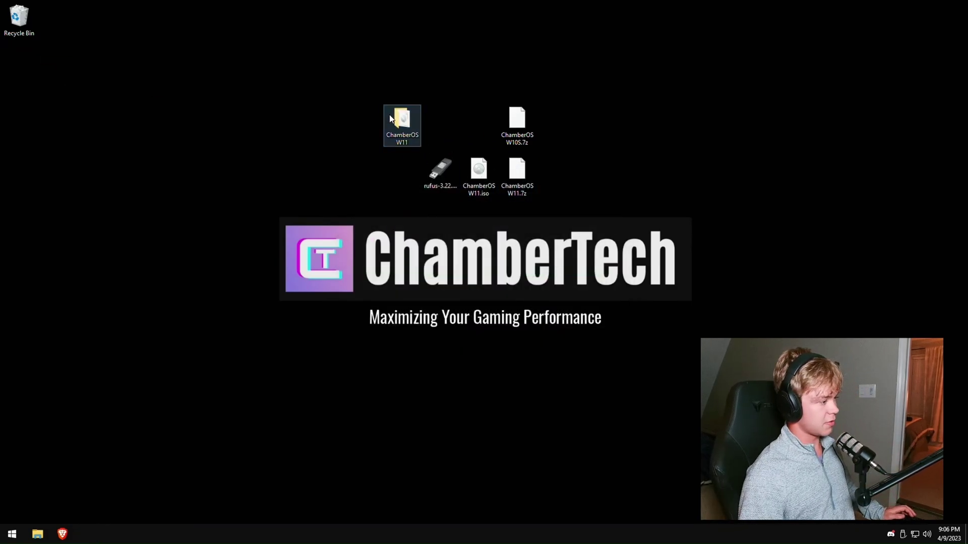
{"action": "double_click", "coordinate": [401, 121]}
{"action": "left_click", "coordinate": [529, 191]}
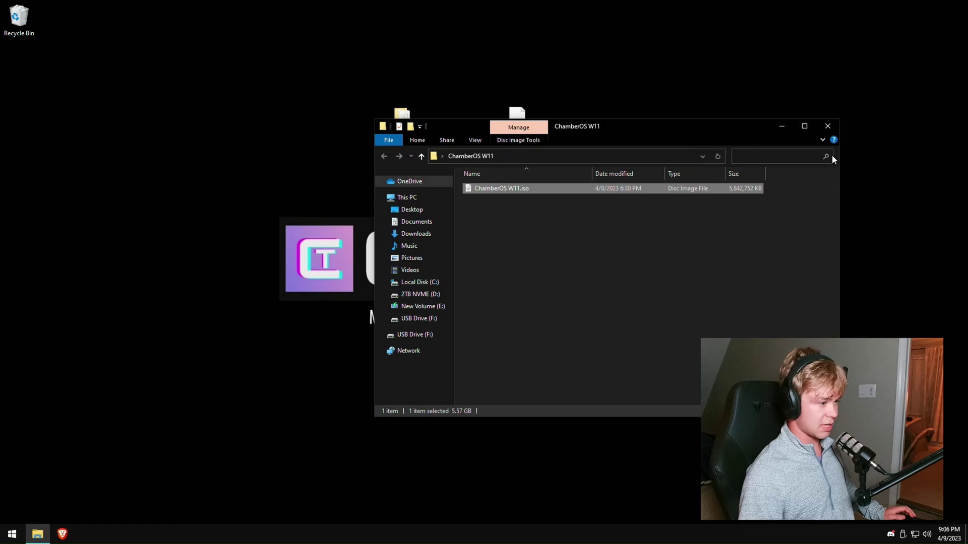
{"action": "left_click", "coordinate": [838, 130]}
{"action": "double_click", "coordinate": [440, 172]}
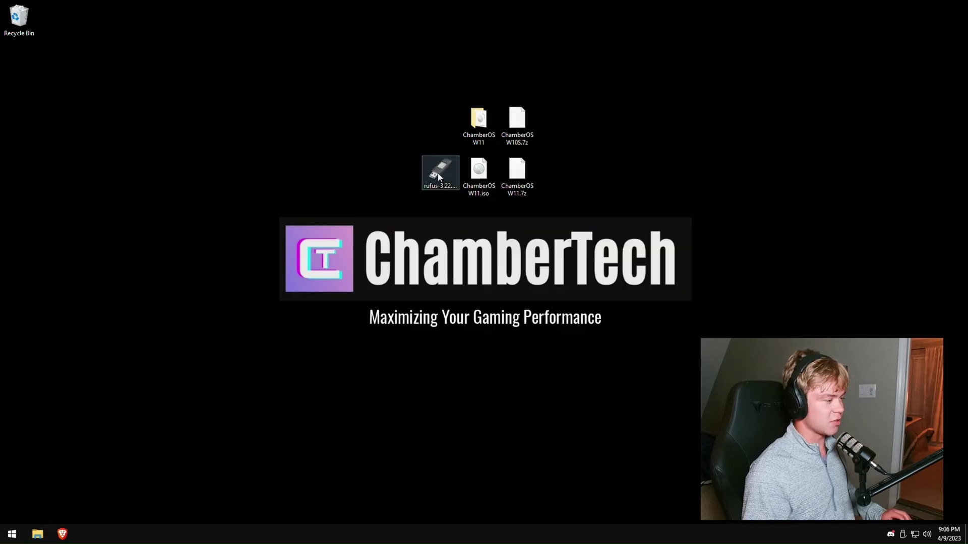
Target the 16 GB NO_LABEL drive and load Desktop\ChamberOS W11.iso as the boot image
{"action": "left_click", "coordinate": [530, 283]}
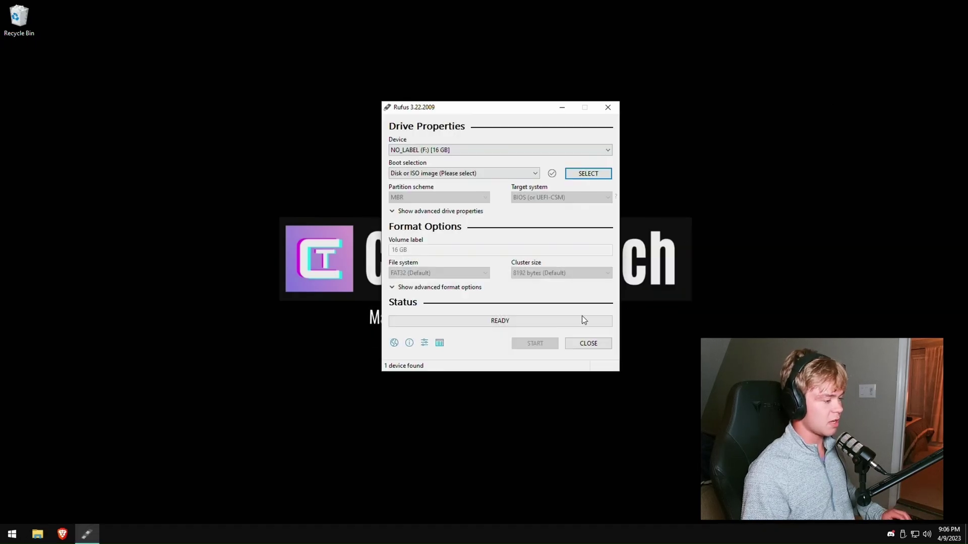
{"action": "left_click", "coordinate": [444, 150]}
{"action": "left_click", "coordinate": [444, 158]}
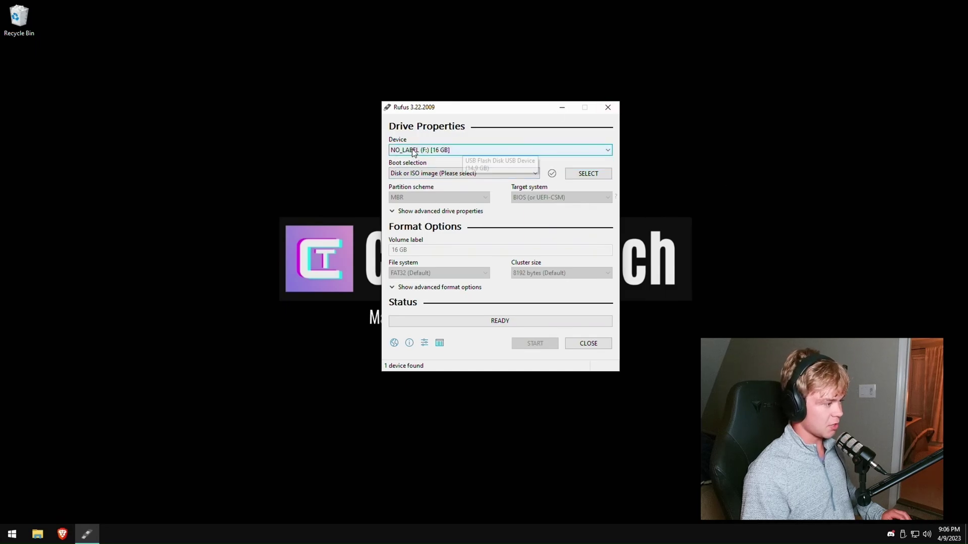
{"action": "left_click", "coordinate": [583, 173]}
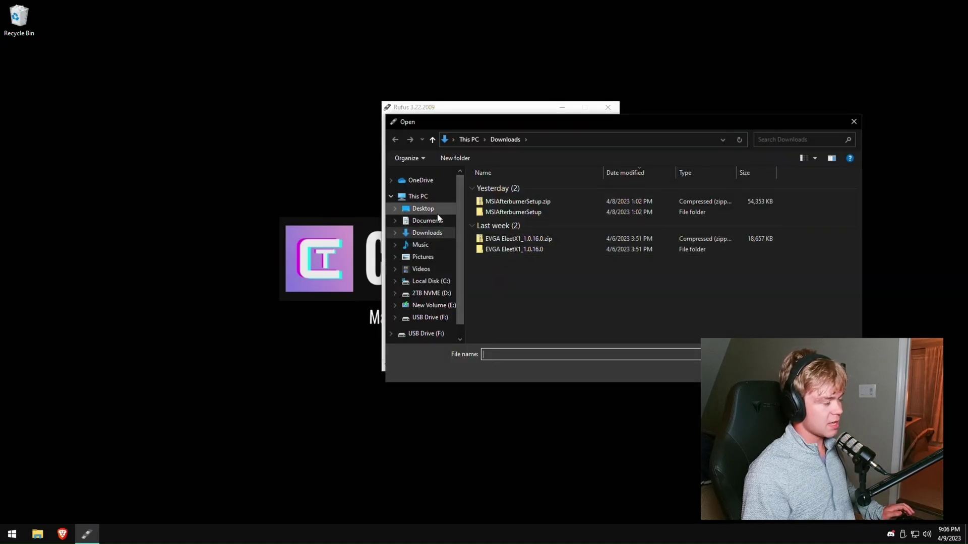
{"action": "left_click", "coordinate": [438, 214]}
{"action": "left_click", "coordinate": [539, 202]}
{"action": "double_click", "coordinate": [538, 203]}
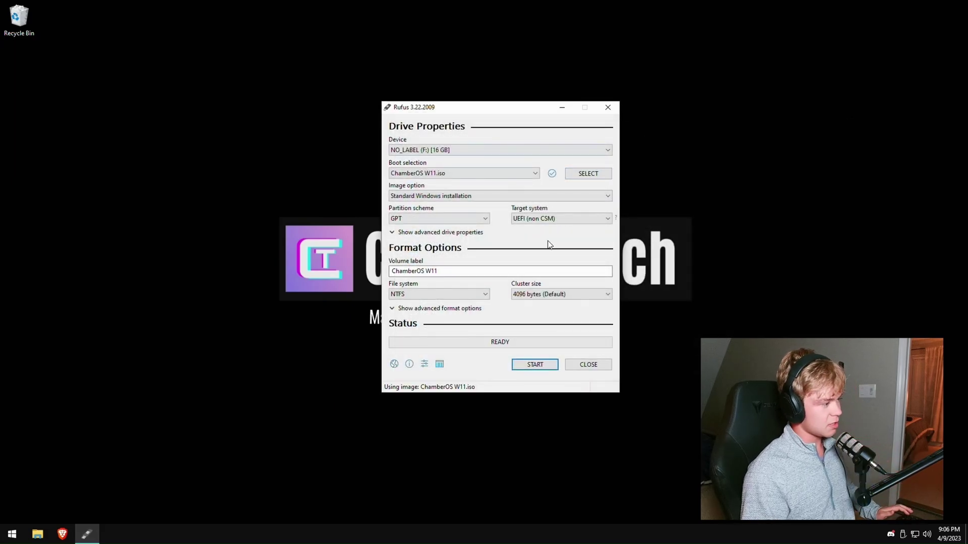
Keep Standard Windows installation and the GPT partition scheme
{"action": "left_click", "coordinate": [416, 197]}
{"action": "left_click", "coordinate": [418, 204]}
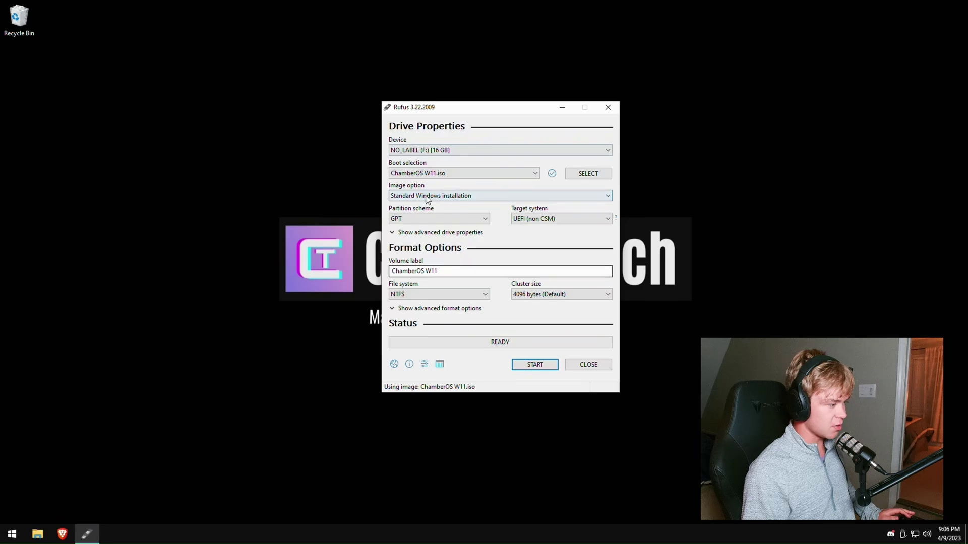
{"action": "left_click", "coordinate": [436, 217]}
{"action": "left_click", "coordinate": [433, 226]}
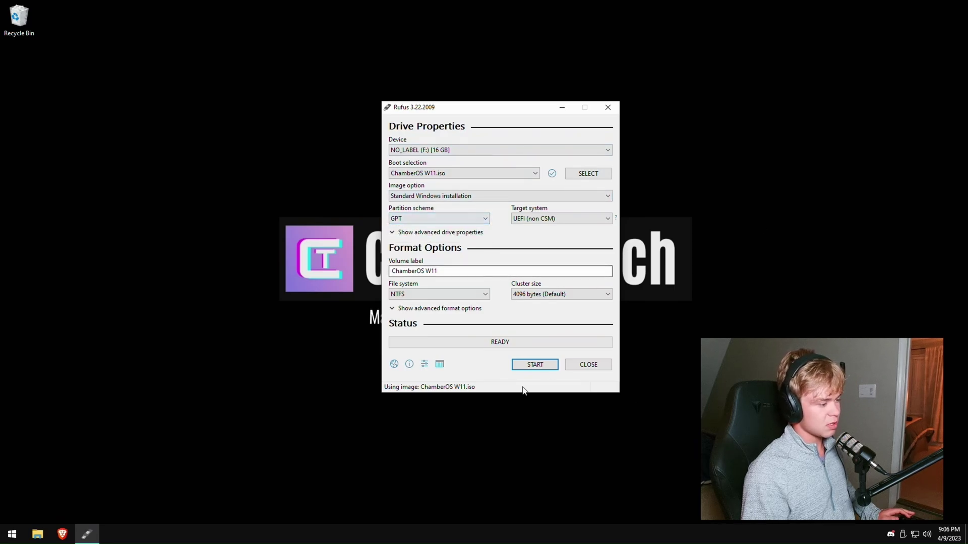
Start the write with both Windows customization options cleared, then cancel the data-loss warning
{"action": "left_click", "coordinate": [527, 365]}
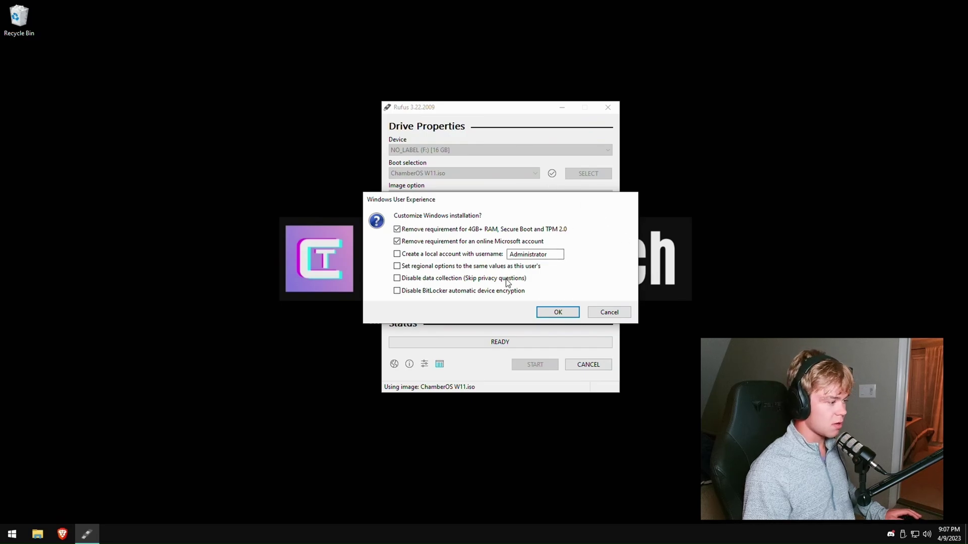
{"action": "left_click", "coordinate": [432, 246]}
{"action": "left_click", "coordinate": [422, 232]}
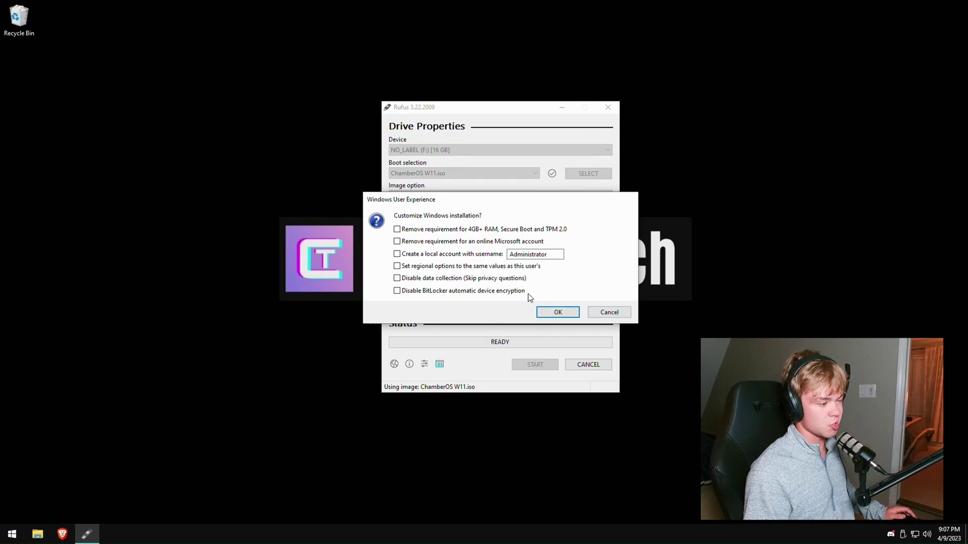
{"action": "left_click", "coordinate": [556, 312]}
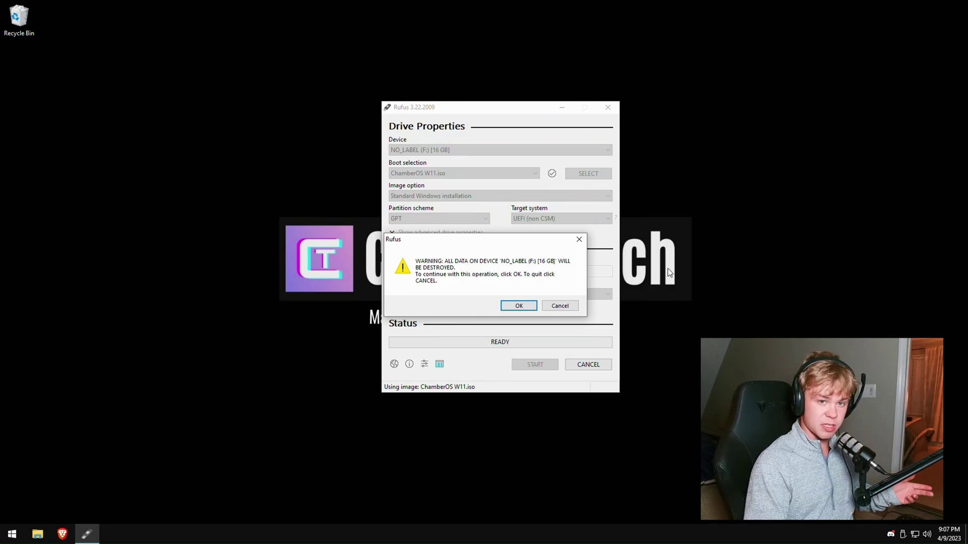
{"action": "left_click", "coordinate": [558, 306]}
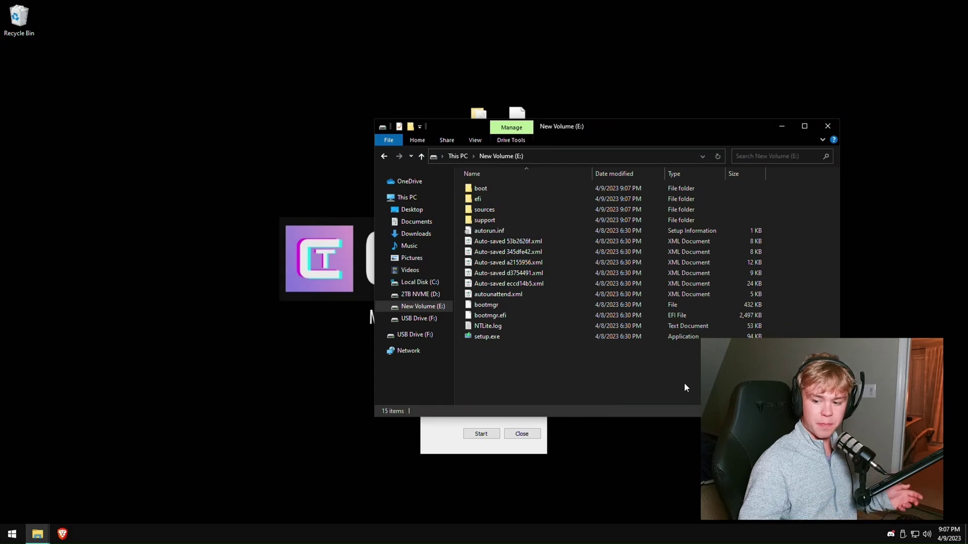
Select and deselect setup.exe on New Volume (E:), then bring up the Start menu
{"action": "left_click_drag", "start_coordinate": [579, 369], "coordinate": [605, 343]}
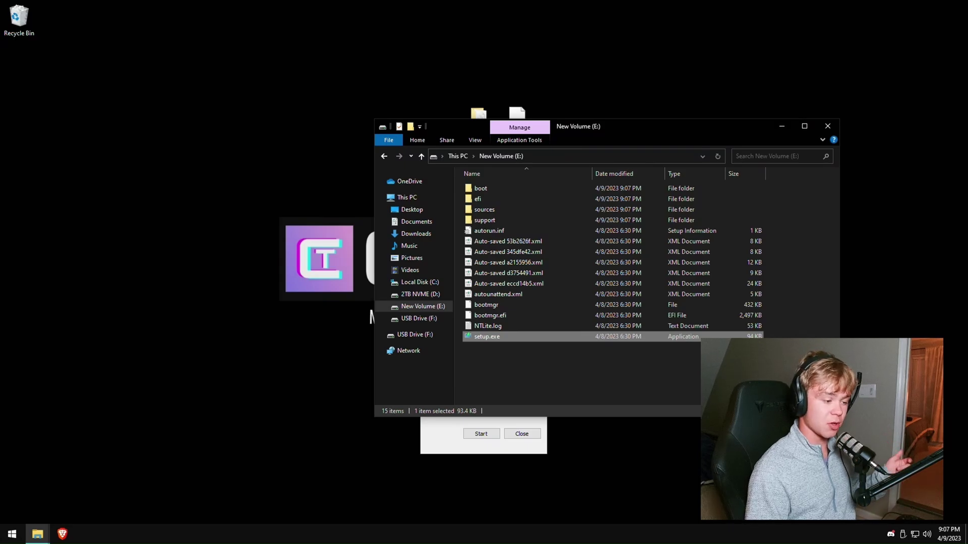
{"action": "left_click", "coordinate": [580, 373]}
{"action": "left_click", "coordinate": [6, 536]}
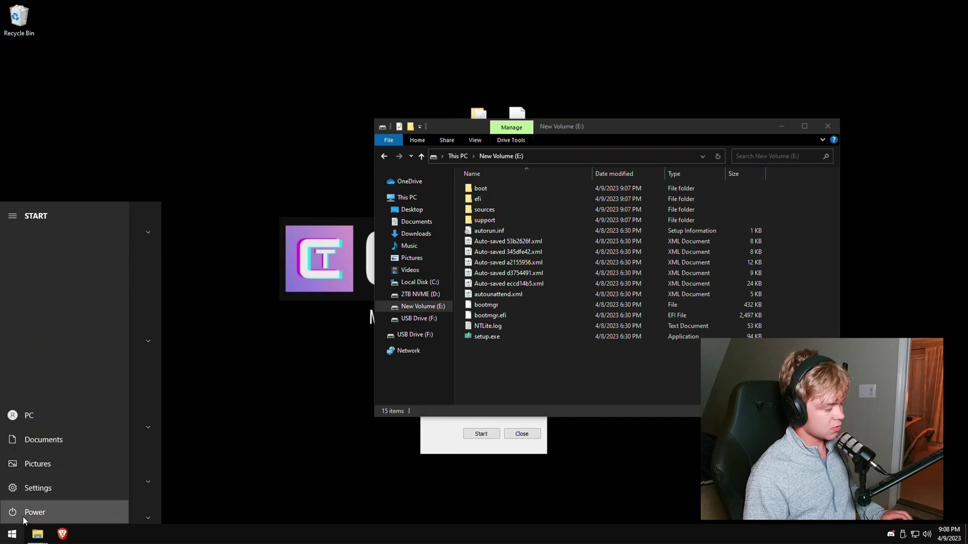
Open the Start menu's power options to restart the PC into the BIOS
{"action": "left_click", "coordinate": [23, 516]}
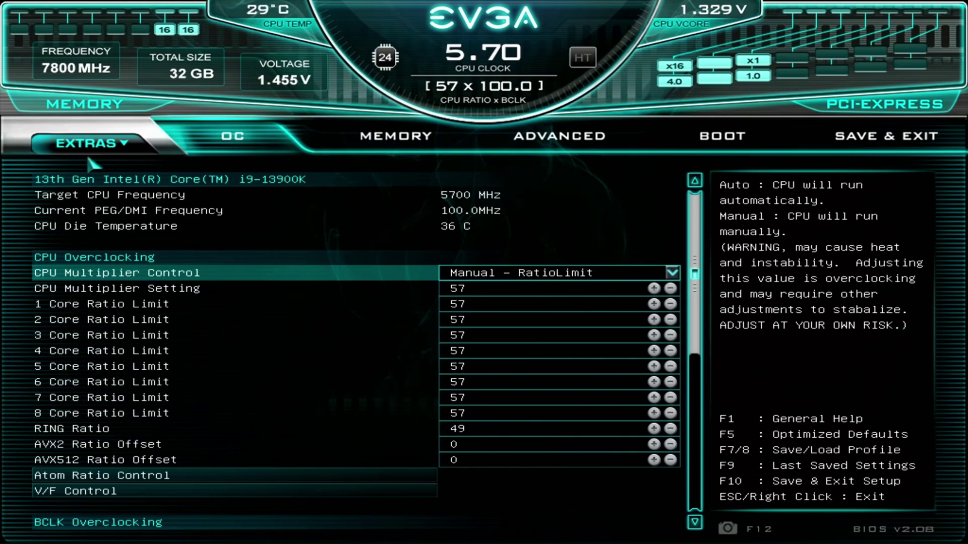
On the Boot page, make USB Key:UEFI Boot Option #1 and the hard disk Boot Option #2
{"action": "key", "text": "Right"}
{"action": "key", "text": "Right"}
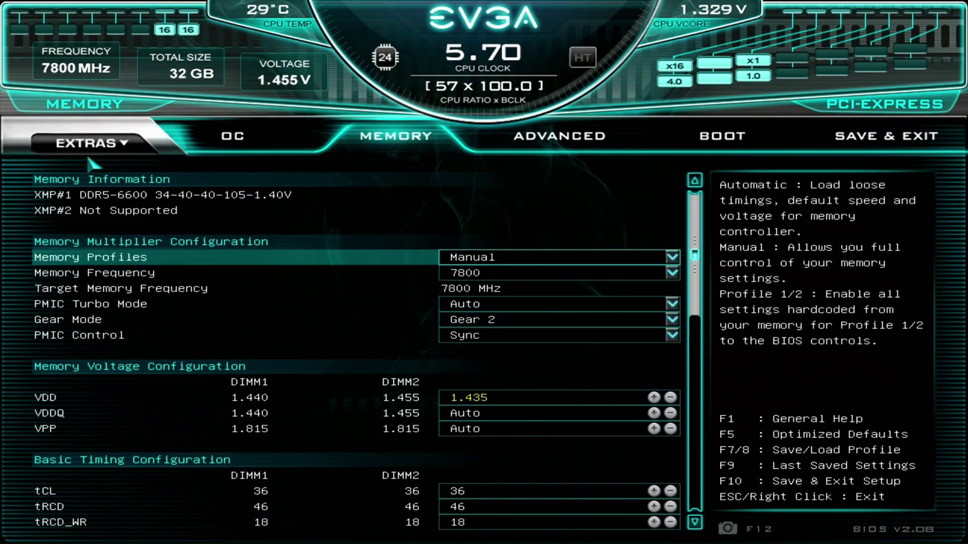
{"action": "key", "text": "Right"}
{"action": "key", "text": "Down"}
{"action": "key", "text": "Down"}
{"action": "key", "text": "Down"}
{"action": "key", "text": "Down"}
{"action": "key", "text": "Down"}
{"action": "key", "text": "Down"}
{"action": "key", "text": "Down"}
{"action": "key", "text": "Down"}
{"action": "key", "text": "Down"}
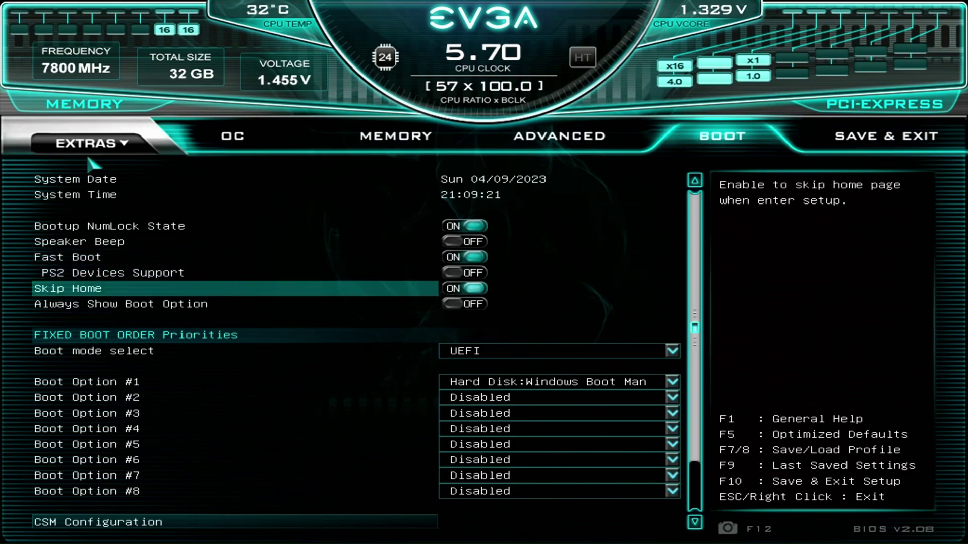
{"action": "key", "text": "Return"}
{"action": "key", "text": "Escape"}
{"action": "key", "text": "Down"}
{"action": "key", "text": "Up"}
{"action": "key", "text": "Return"}
{"action": "key", "text": "Down"}
{"action": "key", "text": "Down"}
{"action": "key", "text": "Down"}
{"action": "key", "text": "Down"}
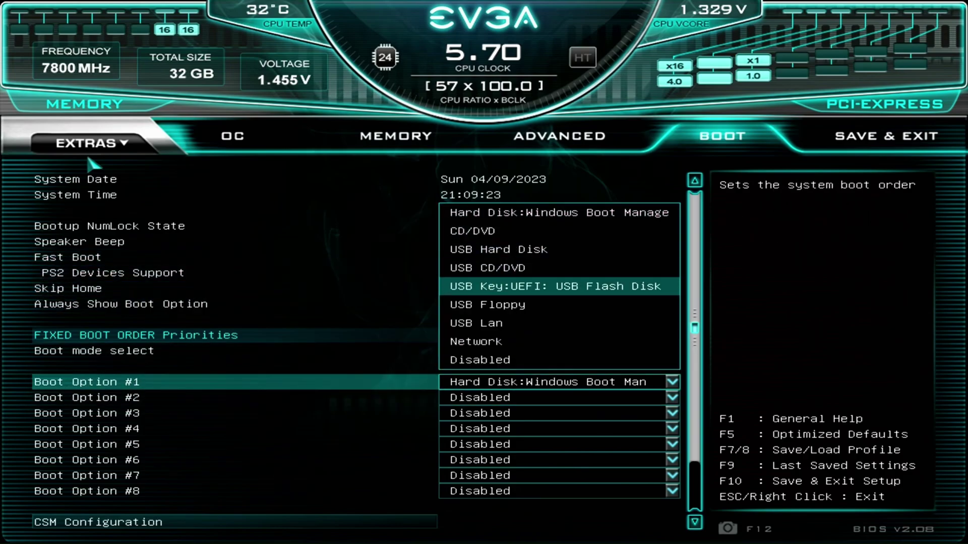
{"action": "key", "text": "Return"}
{"action": "key", "text": "Down"}
{"action": "key", "text": "Return"}
{"action": "key", "text": "Down"}
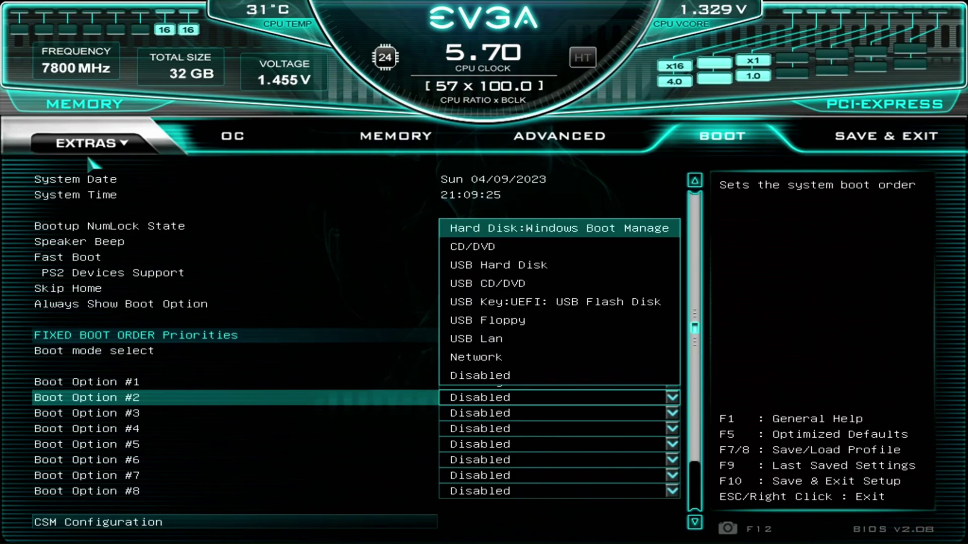
{"action": "key", "text": "Return"}
{"action": "key", "text": "Down"}
{"action": "key", "text": "Down"}
Review UEFI Hard Disk Drive BBS Priorities and the Save & Exit page without changes
{"action": "key", "text": "Down"}
{"action": "key", "text": "Down"}
{"action": "key", "text": "Down"}
{"action": "key", "text": "Down"}
{"action": "key", "text": "Down"}
{"action": "key", "text": "Down"}
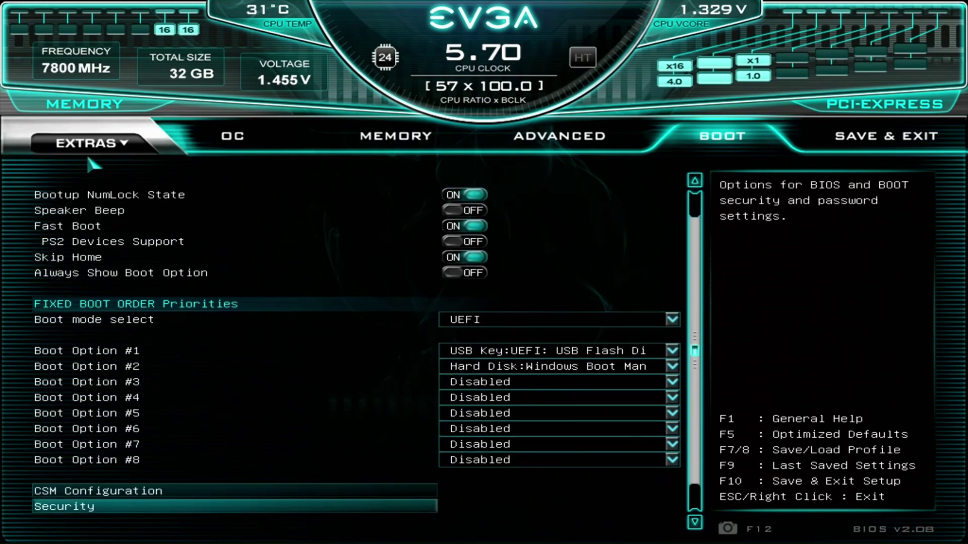
{"action": "key", "text": "Down"}
{"action": "key", "text": "Down"}
{"action": "key", "text": "Up"}
{"action": "key", "text": "Return"}
{"action": "key", "text": "Escape"}
{"action": "key", "text": "Return"}
{"action": "key", "text": "Return"}
{"action": "key", "text": "Down"}
{"action": "key", "text": "Escape"}
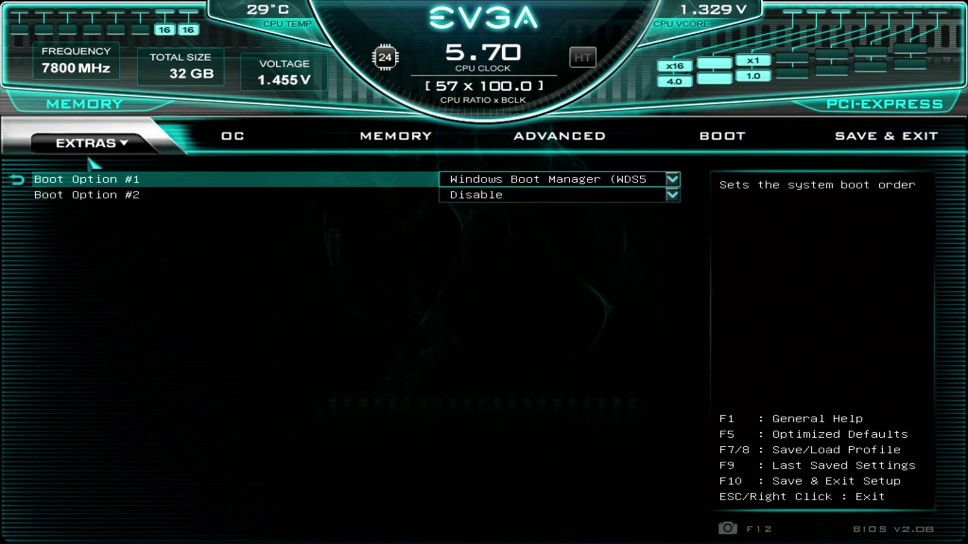
{"action": "key", "text": "Escape"}
{"action": "key", "text": "Right"}
{"action": "key", "text": "Down"}
{"action": "key", "text": "Down"}
{"action": "key", "text": "Down"}
{"action": "key", "text": "Down"}
{"action": "key", "text": "Escape"}
{"action": "key", "text": "Escape"}
{"action": "key", "text": "Left"}
Put UEFI OS (ADATA SX8200PNP) first in the hard-disk BBS priorities, ahead of Windows Boot Manager
{"action": "key", "text": "Down"}
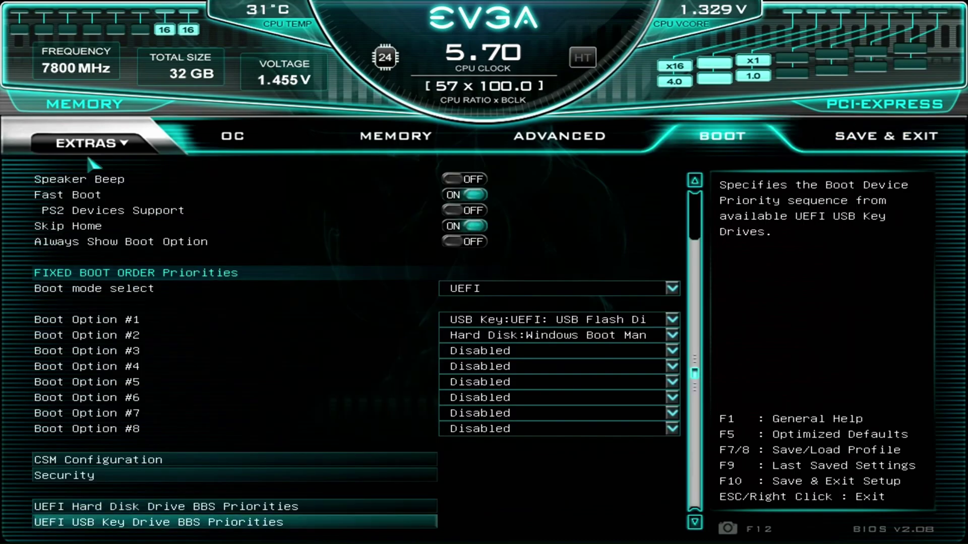
{"action": "key", "text": "Up"}
{"action": "key", "text": "Return"}
{"action": "key", "text": "Down"}
{"action": "key", "text": "Return"}
{"action": "key", "text": "Up"}
{"action": "key", "text": "Up"}
{"action": "key", "text": "Down"}
{"action": "key", "text": "Return"}
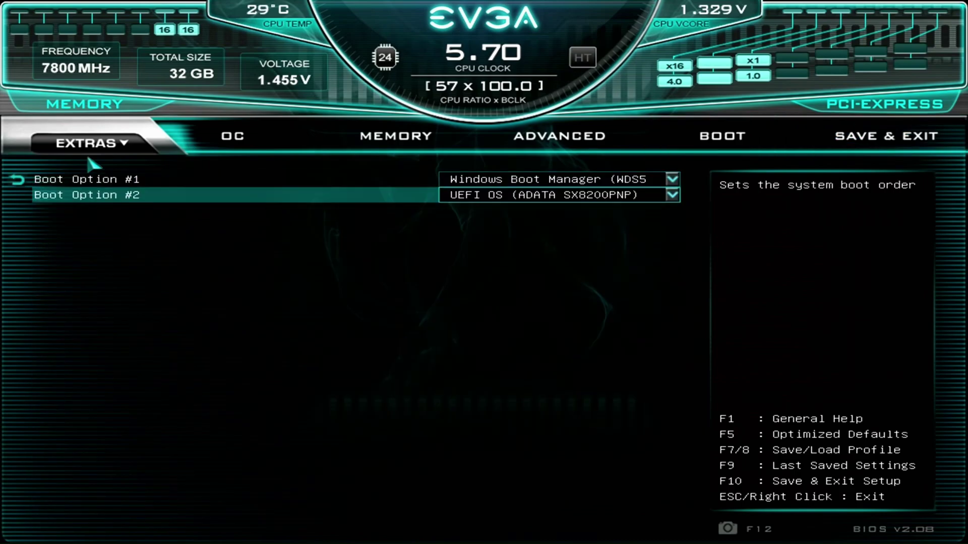
{"action": "key", "text": "Escape"}
{"action": "key", "text": "Right"}
{"action": "key", "text": "Left"}
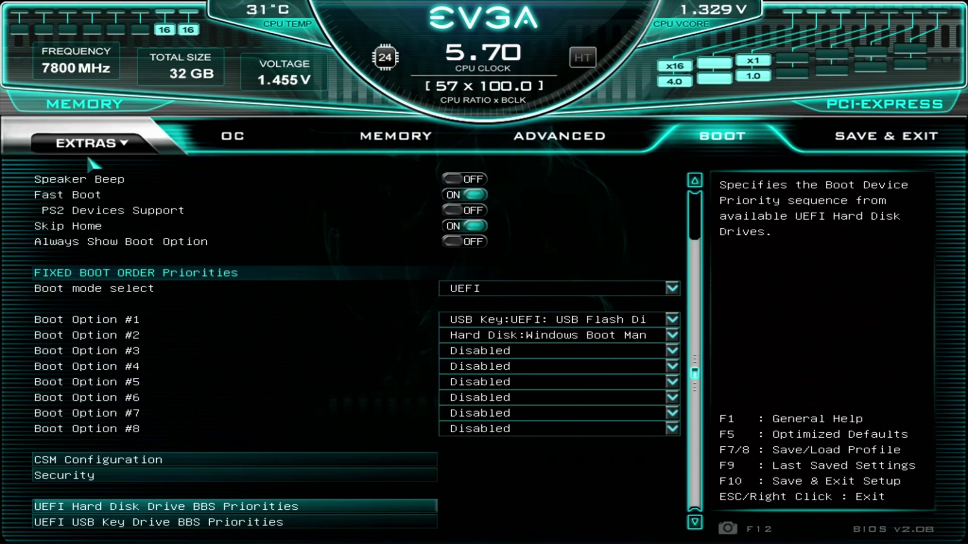
{"action": "key", "text": "Up"}
{"action": "key", "text": "Up"}
{"action": "key", "text": "Up"}
{"action": "key", "text": "Down"}
{"action": "key", "text": "Down"}
{"action": "key", "text": "Down"}
{"action": "key", "text": "Return"}
{"action": "key", "text": "Return"}
{"action": "key", "text": "Down"}
{"action": "key", "text": "Return"}
{"action": "key", "text": "Escape"}
{"action": "key", "text": "Right"}
{"action": "key", "text": "Down"}
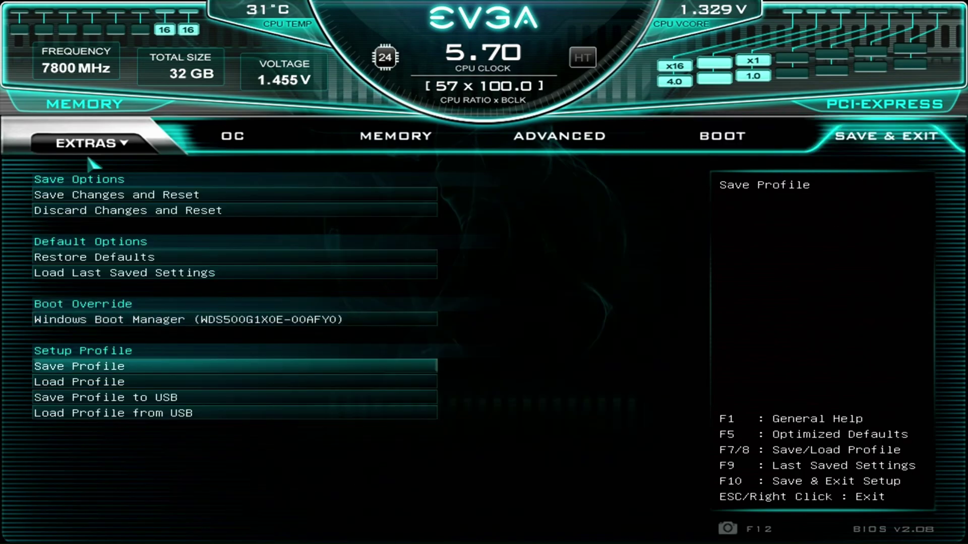
Choose Save Changes and Reset and confirm Yes to boot Windows Setup from the USB drive
{"action": "key", "text": "Up"}
{"action": "key", "text": "Up"}
{"action": "key", "text": "Up"}
{"action": "key", "text": "Up"}
{"action": "key", "text": "Up"}
{"action": "key", "text": "Return"}
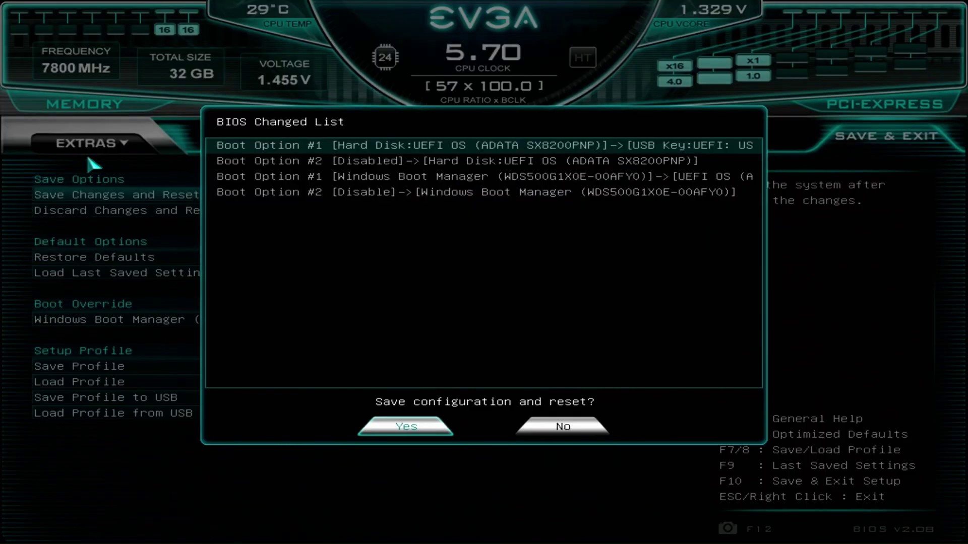
{"action": "key", "text": "Return"}
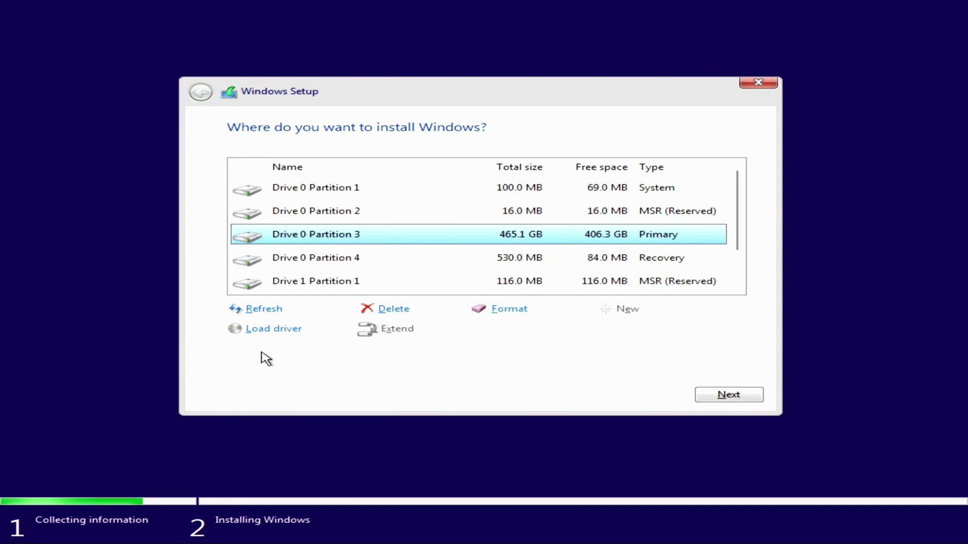
Delete every Drive 0 partition, including the 16 MB one, confirming each deletion
{"action": "left_click", "coordinate": [326, 208]}
{"action": "key", "text": "Up"}
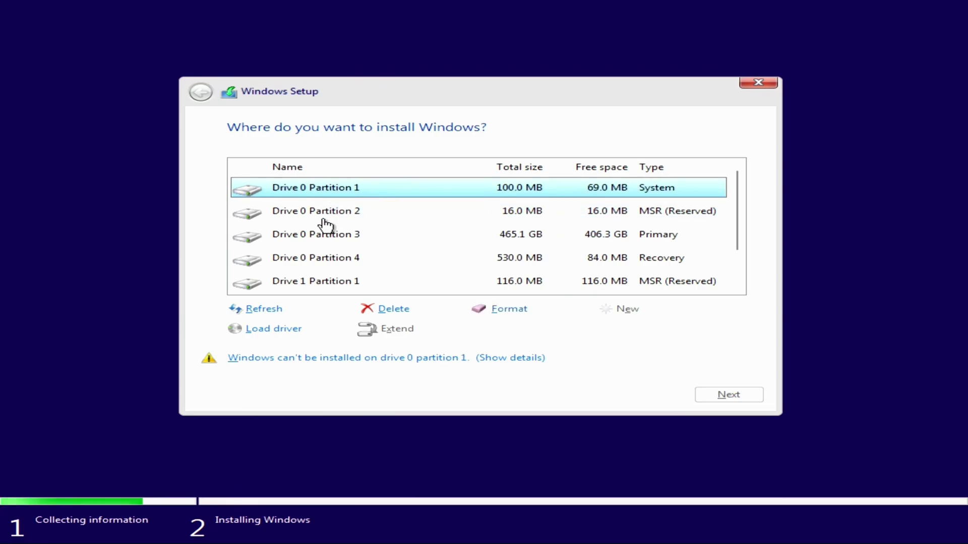
{"action": "left_click", "coordinate": [388, 308]}
{"action": "left_click", "coordinate": [610, 330]}
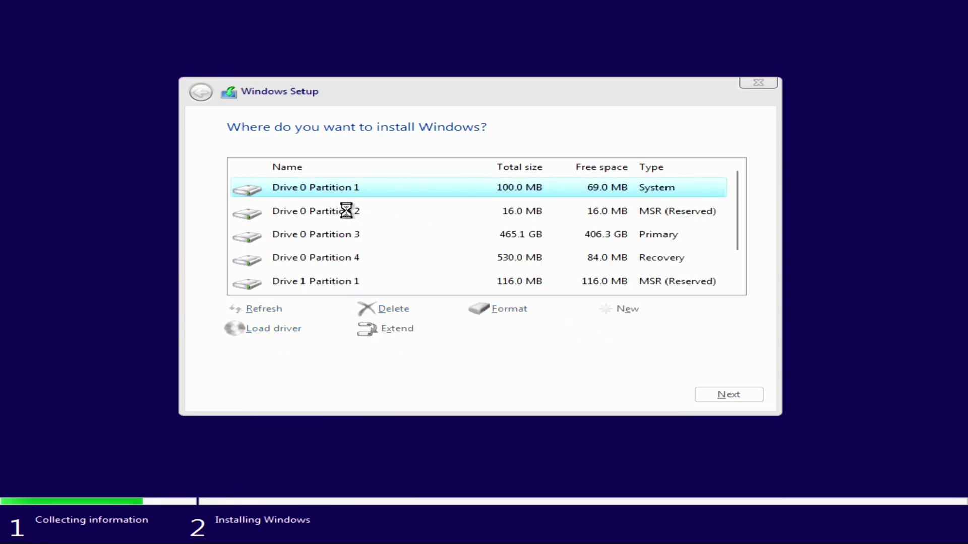
{"action": "left_click", "coordinate": [329, 211]}
{"action": "left_click", "coordinate": [398, 317]}
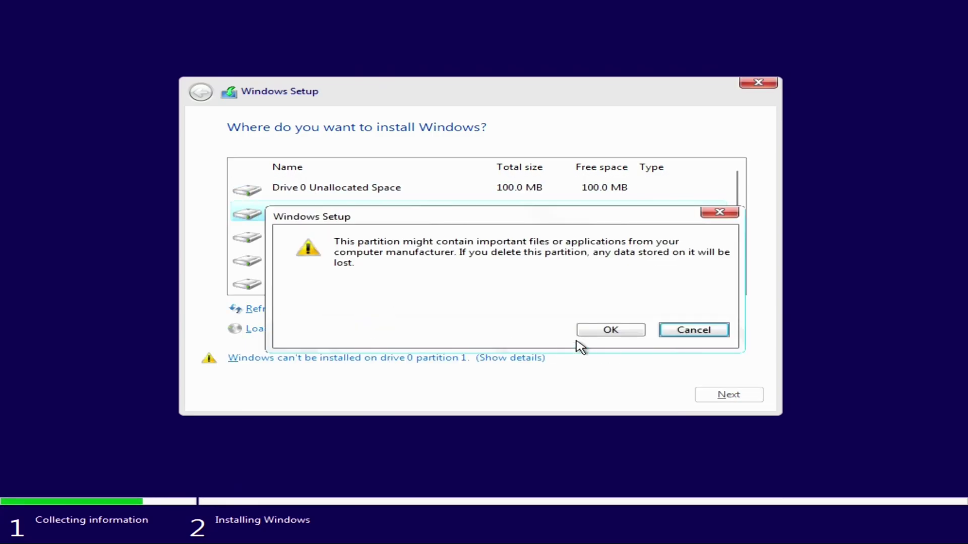
{"action": "left_click", "coordinate": [605, 329]}
{"action": "left_click", "coordinate": [257, 210]}
{"action": "left_click", "coordinate": [390, 309]}
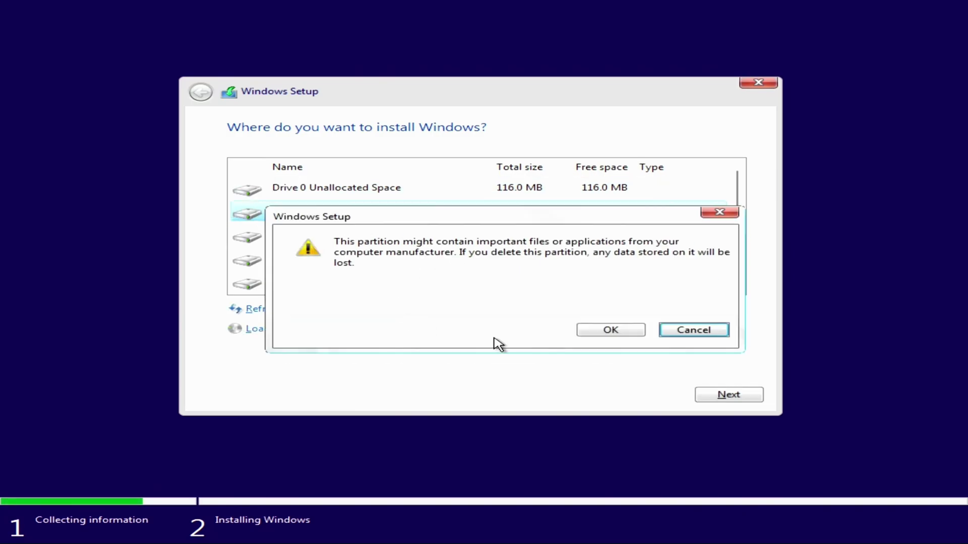
{"action": "left_click", "coordinate": [608, 333]}
{"action": "left_click", "coordinate": [308, 216]}
{"action": "left_click", "coordinate": [391, 309]}
{"action": "left_click", "coordinate": [612, 331]}
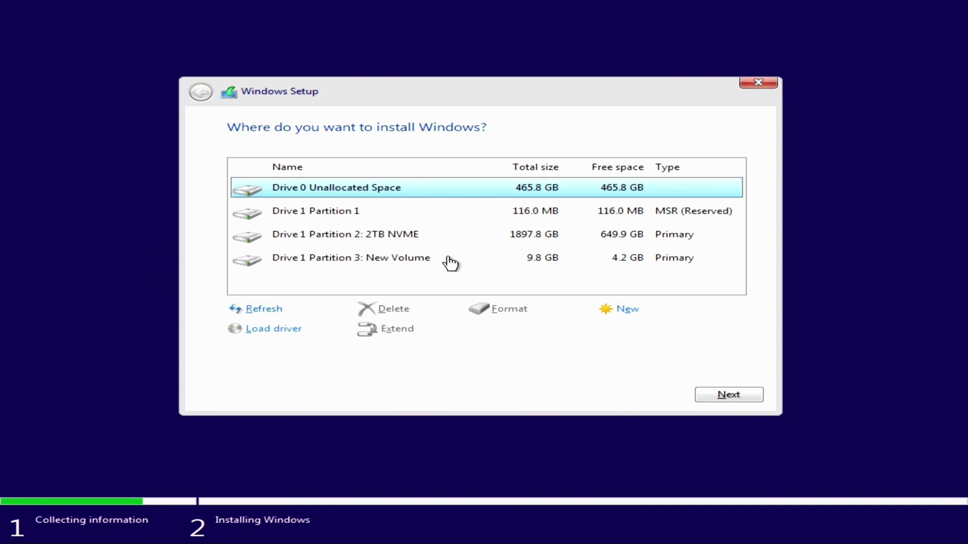
Look over Drive 1's partitions, then install Windows on Drive 0's 465.8 GB unallocated space
{"action": "left_click", "coordinate": [401, 252]}
{"action": "left_click", "coordinate": [369, 229]}
{"action": "left_click", "coordinate": [358, 215]}
{"action": "left_click", "coordinate": [352, 234]}
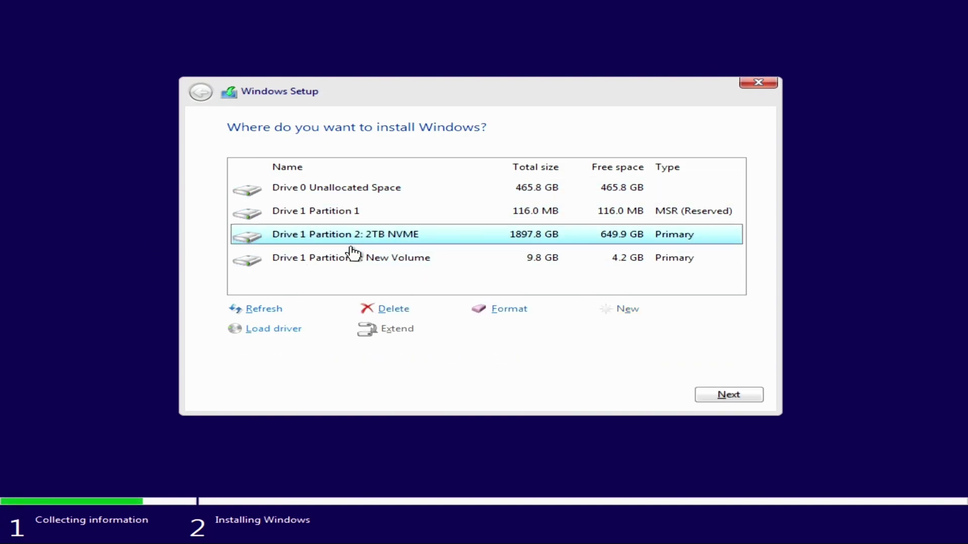
{"action": "left_click", "coordinate": [351, 257]}
{"action": "left_click", "coordinate": [343, 233]}
{"action": "left_click", "coordinate": [382, 276]}
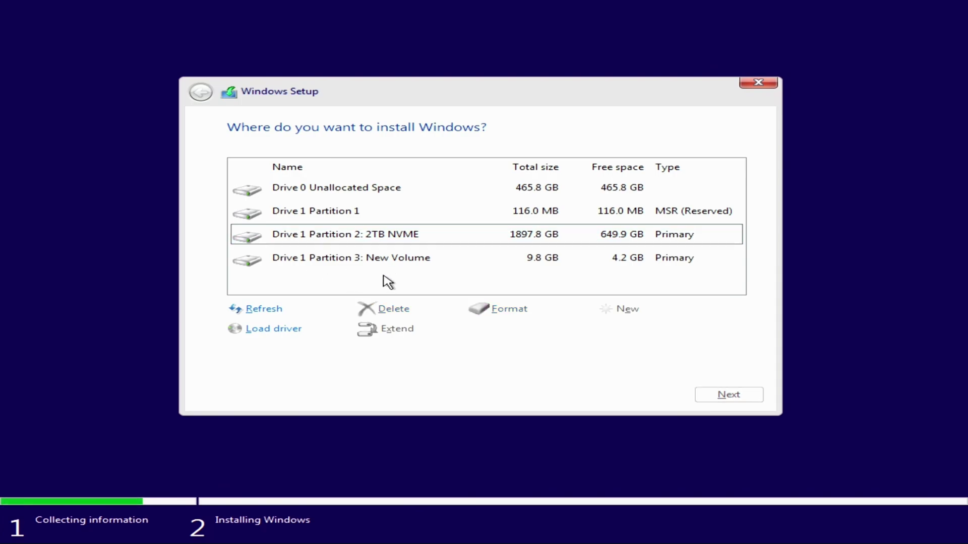
{"action": "left_click", "coordinate": [439, 255]}
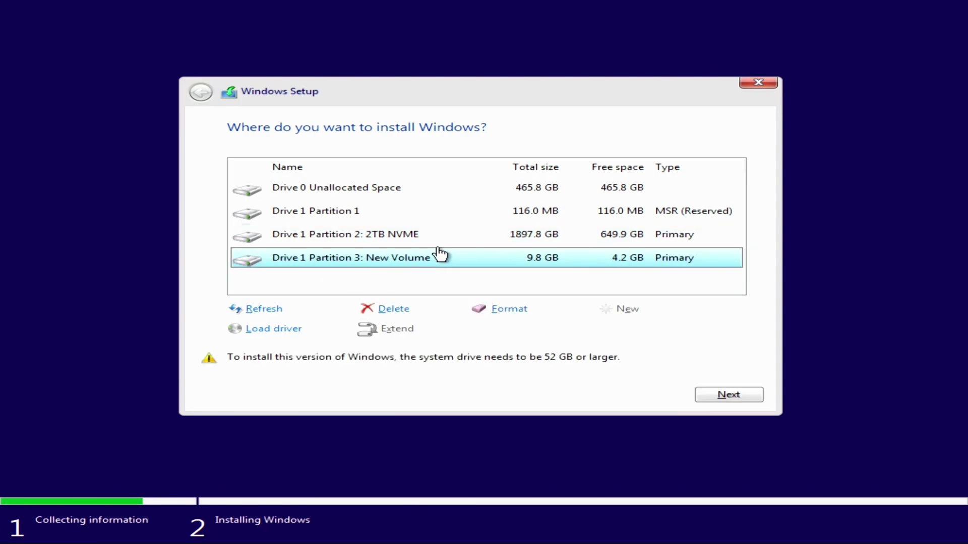
{"action": "left_click", "coordinate": [352, 196]}
{"action": "left_click", "coordinate": [751, 394]}
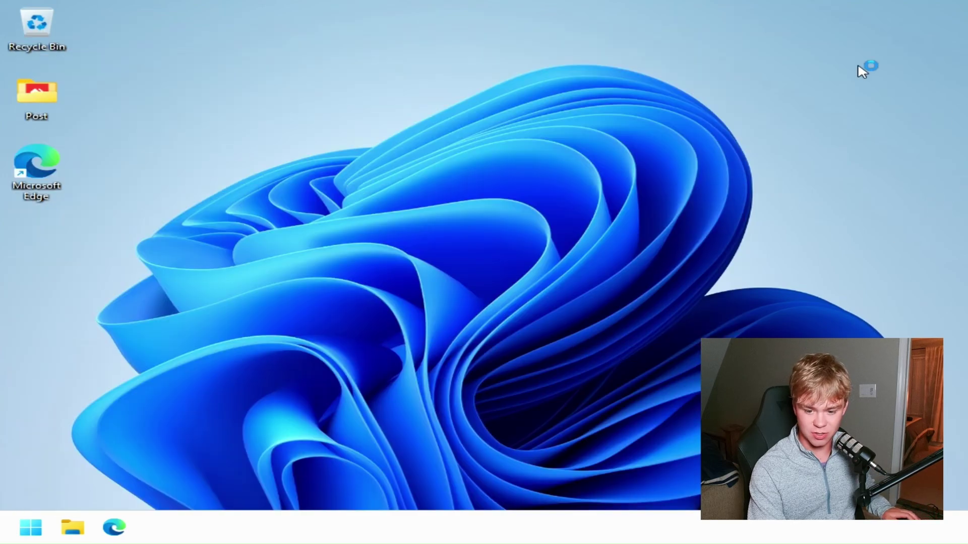
Run the _Brave installer from the Post folder
{"action": "double_click", "coordinate": [50, 109]}
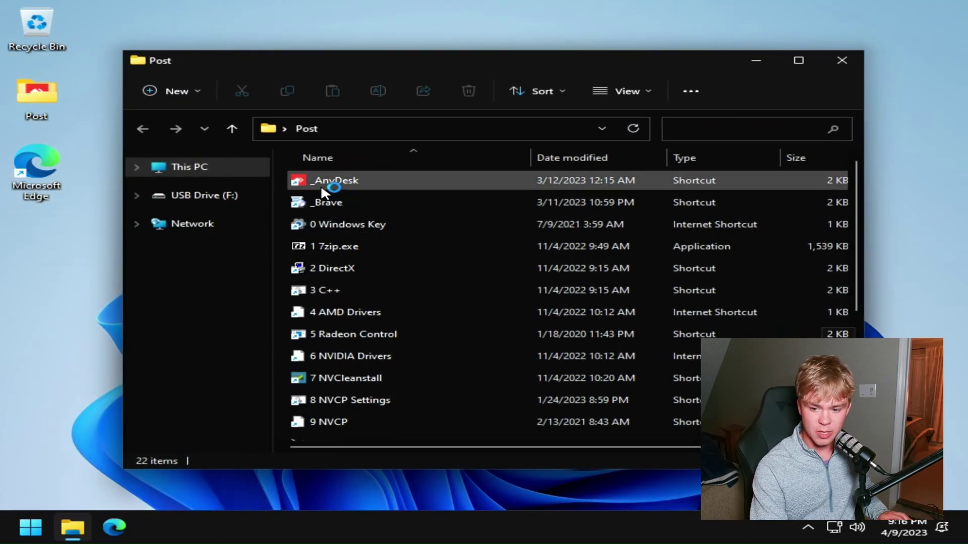
{"action": "double_click", "coordinate": [331, 199]}
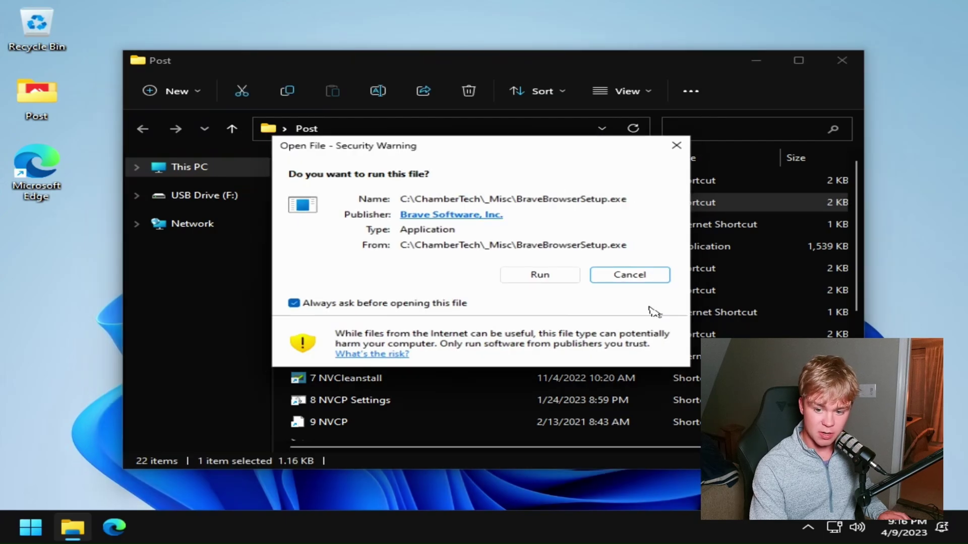
{"action": "left_click", "coordinate": [512, 272]}
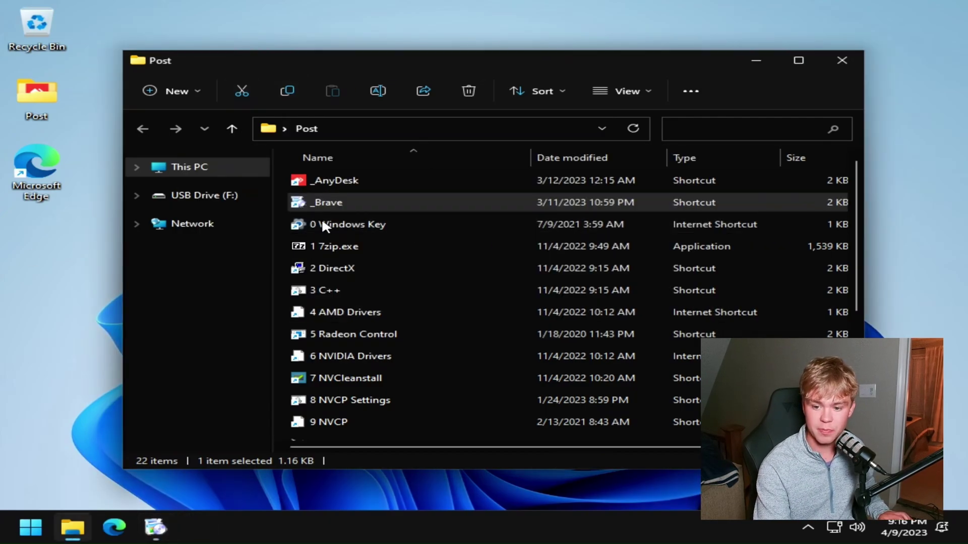
Open 0 Windows Key and expand Activation state to confirm Windows 11 Pro's digital license
{"action": "left_click", "coordinate": [331, 226]}
{"action": "double_click", "coordinate": [331, 227]}
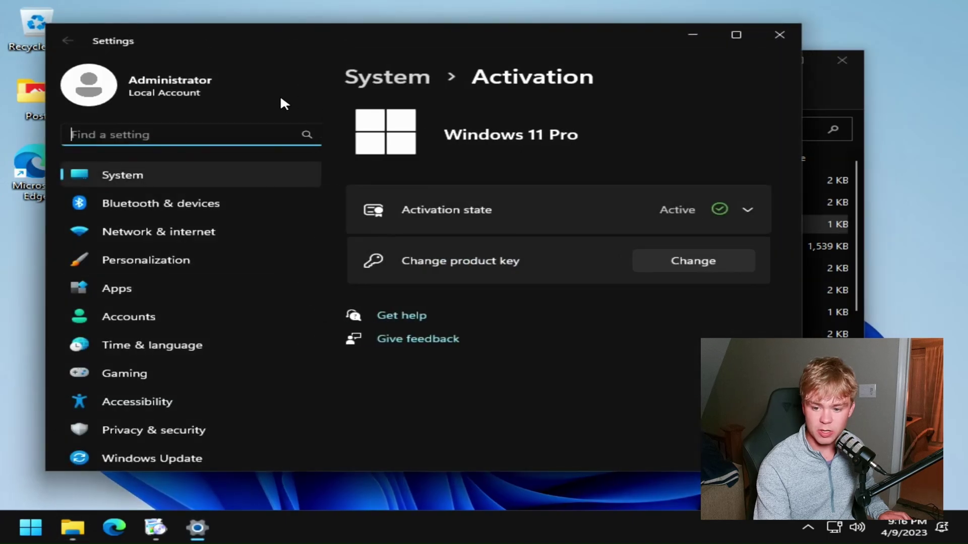
{"action": "left_click", "coordinate": [691, 196]}
{"action": "left_click", "coordinate": [689, 199]}
{"action": "left_click", "coordinate": [519, 222]}
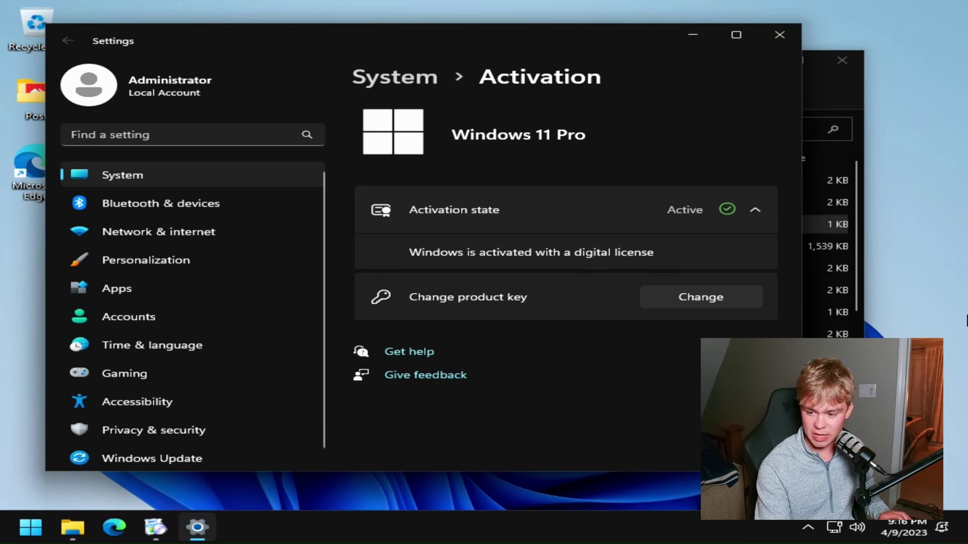
{"action": "left_click", "coordinate": [780, 34]}
Install 7-Zip from '1 7zip.exe' in the Post folder to the default location
{"action": "double_click", "coordinate": [430, 247]}
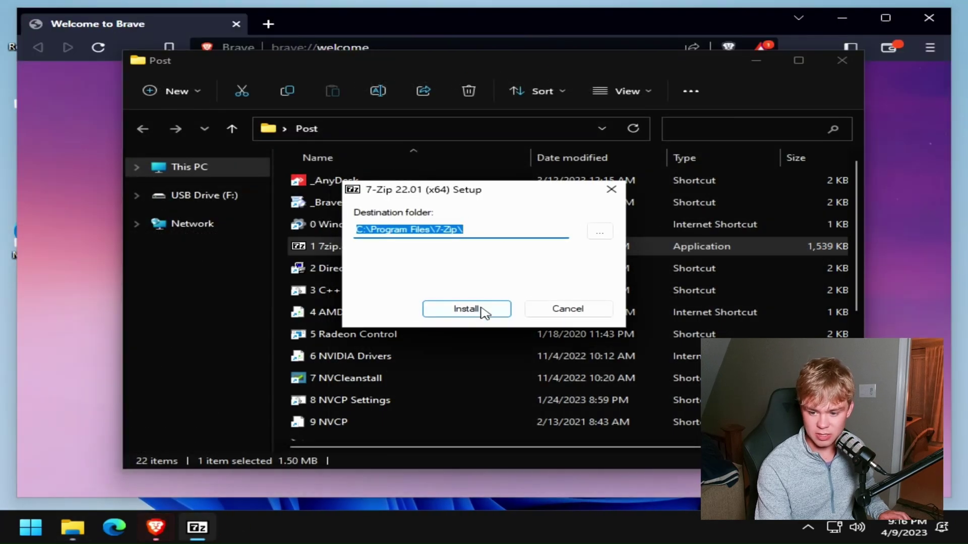
{"action": "left_click", "coordinate": [479, 309]}
{"action": "left_click", "coordinate": [474, 310]}
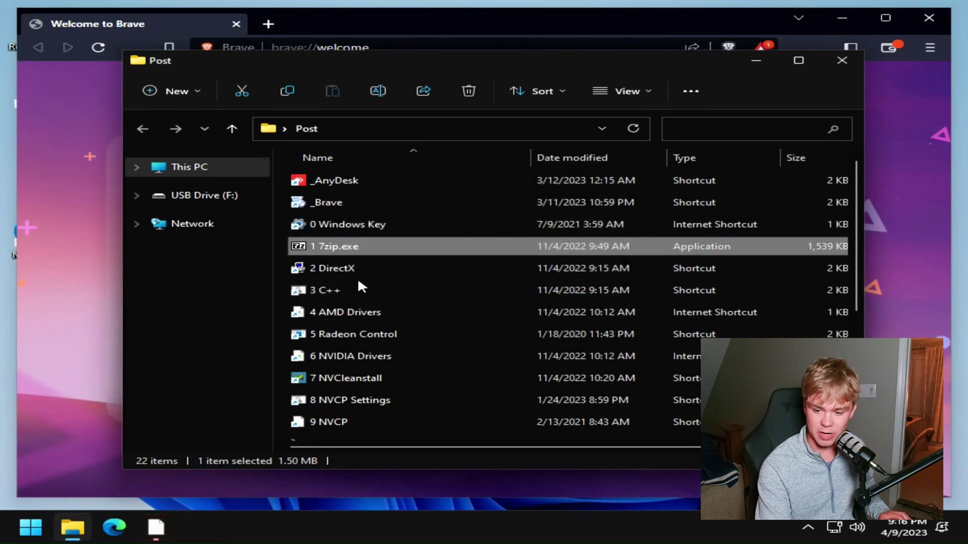
{"action": "right_click", "coordinate": [358, 280]}
{"action": "left_click", "coordinate": [209, 299]}
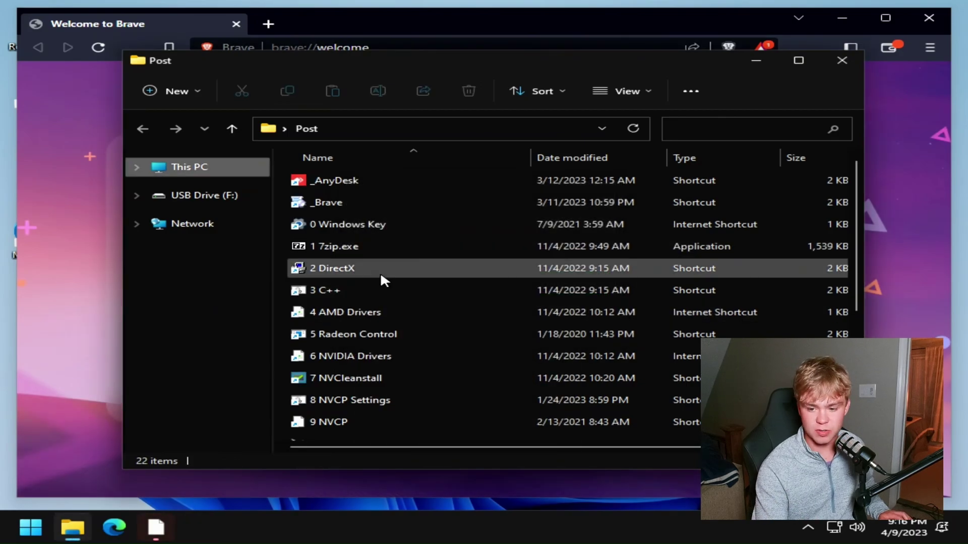
Run the '2 DirectX' setup, accept its license and start the runtime install
{"action": "double_click", "coordinate": [333, 268]}
{"action": "left_click", "coordinate": [359, 297]}
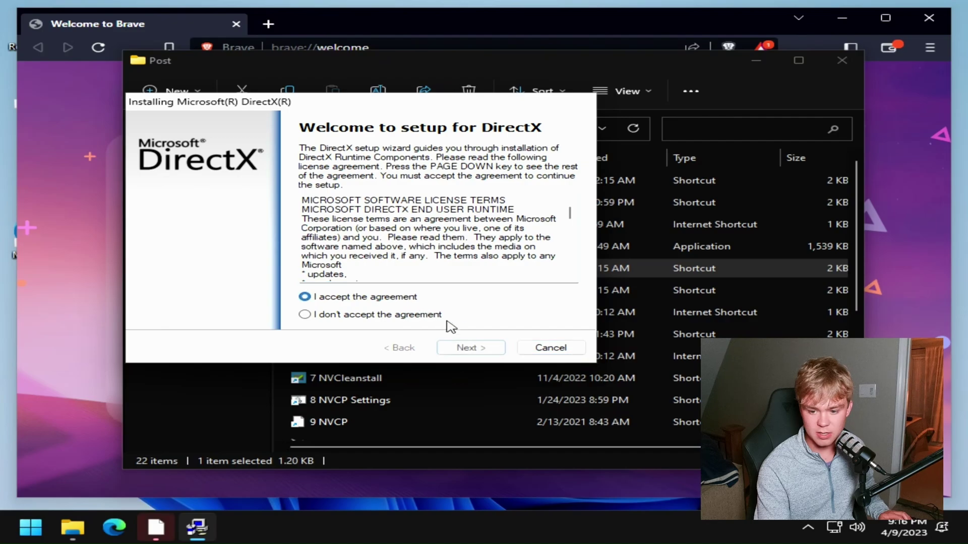
{"action": "left_click", "coordinate": [492, 353]}
{"action": "left_click", "coordinate": [490, 355]}
Launch the '3 C++' all-in-one runtimes installer from the Post folder
{"action": "left_click", "coordinate": [160, 415]}
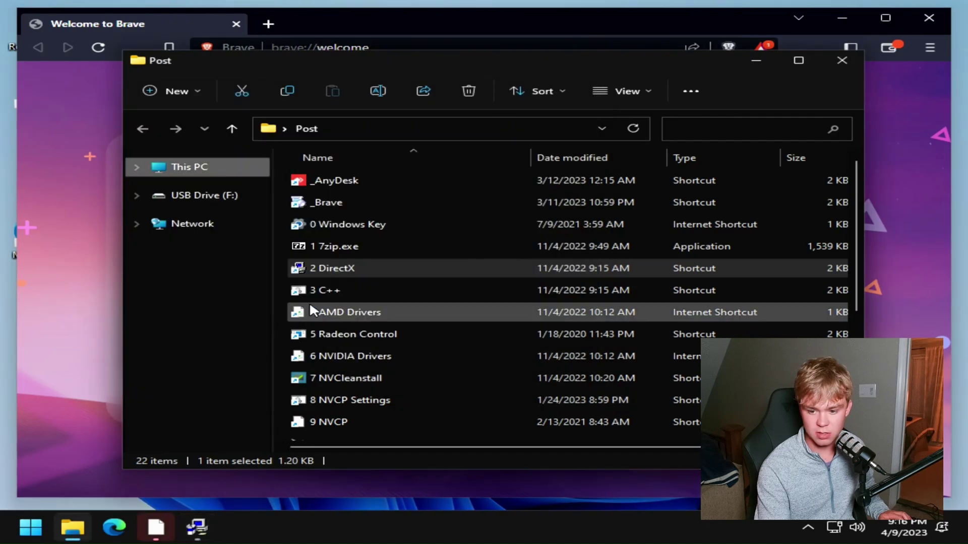
{"action": "double_click", "coordinate": [316, 296]}
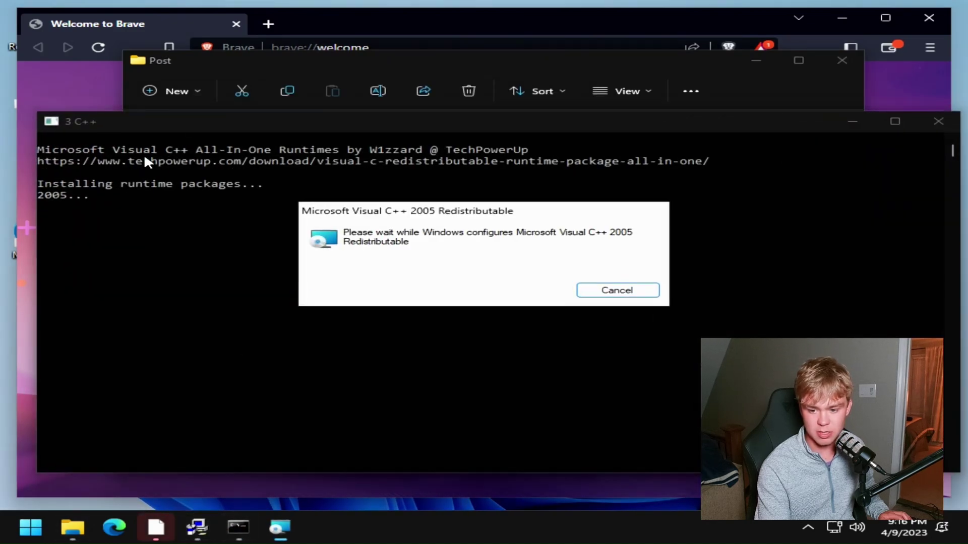
{"action": "left_click", "coordinate": [237, 74]}
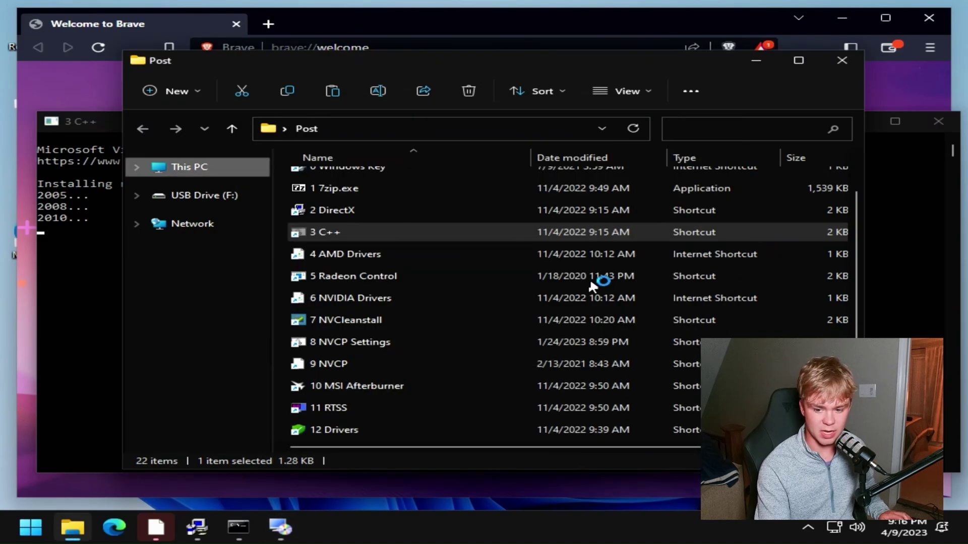
Skip the default-browser and import steps, then untick crash reports and product insights
{"action": "left_click", "coordinate": [275, 47]}
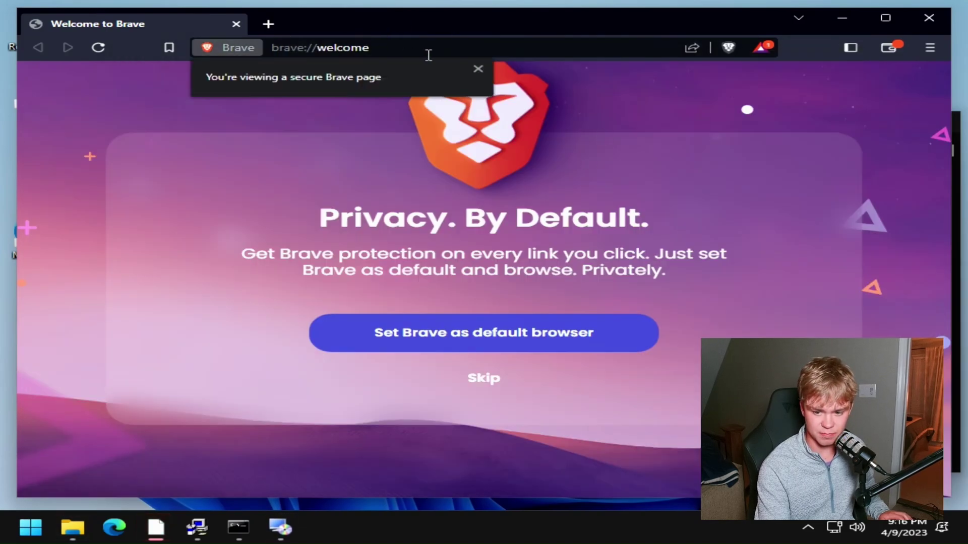
{"action": "key", "text": "alt+Tab"}
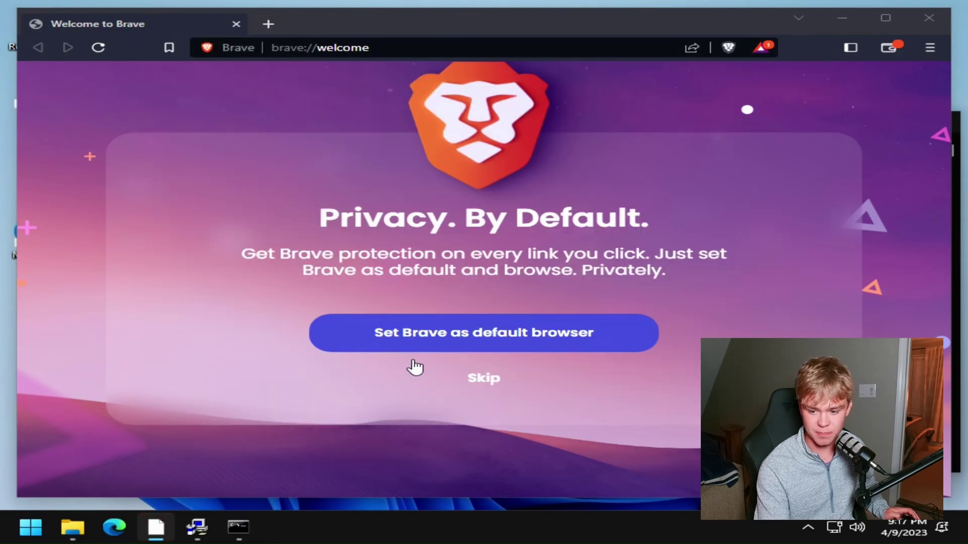
{"action": "left_click", "coordinate": [496, 382]}
{"action": "left_click", "coordinate": [411, 421]}
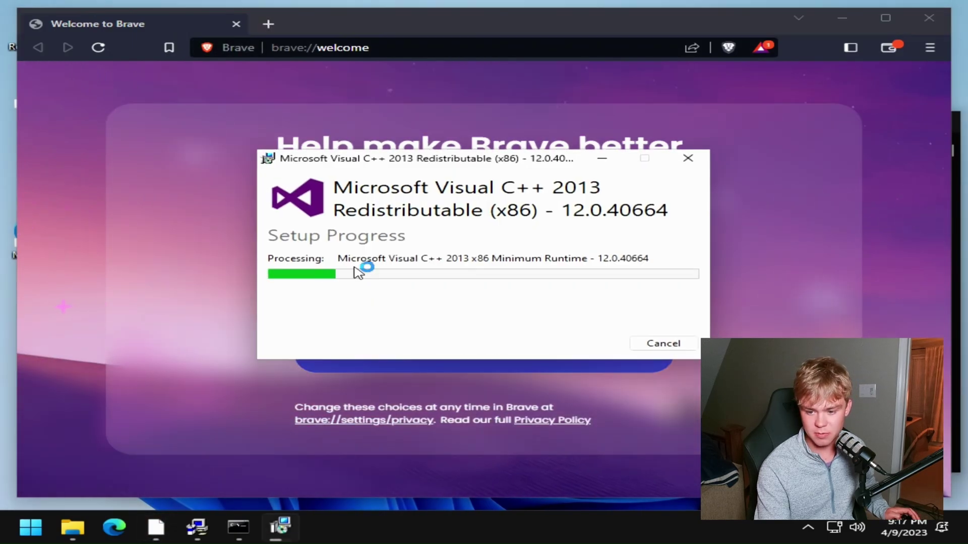
{"action": "left_click", "coordinate": [305, 247]}
{"action": "left_click", "coordinate": [305, 205]}
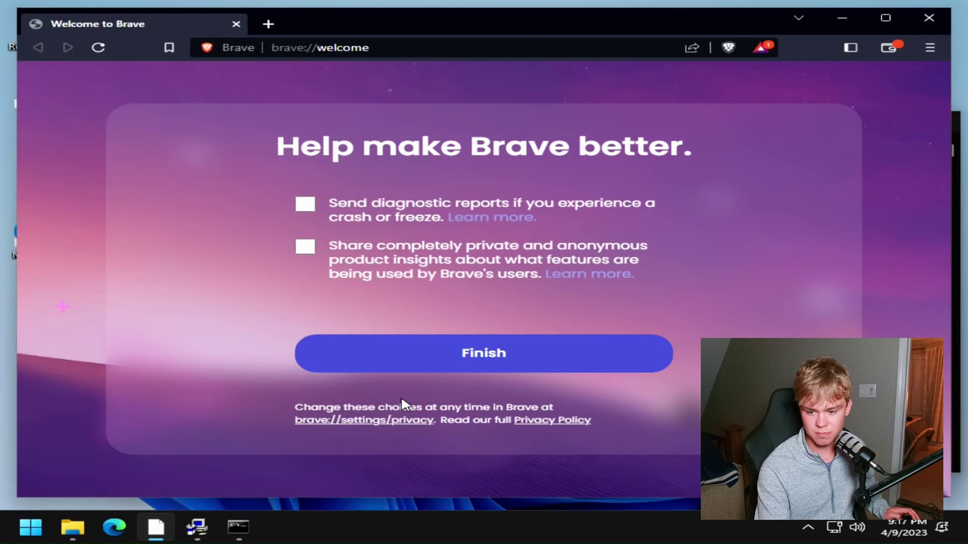